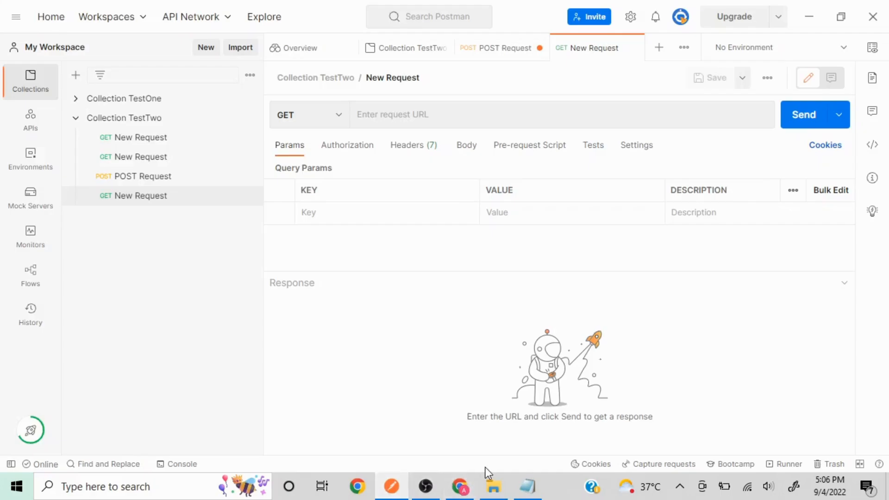
Leave the blank GET New Request and bring the gorest.co.in website forward in Chrome.
left_click(459, 486)
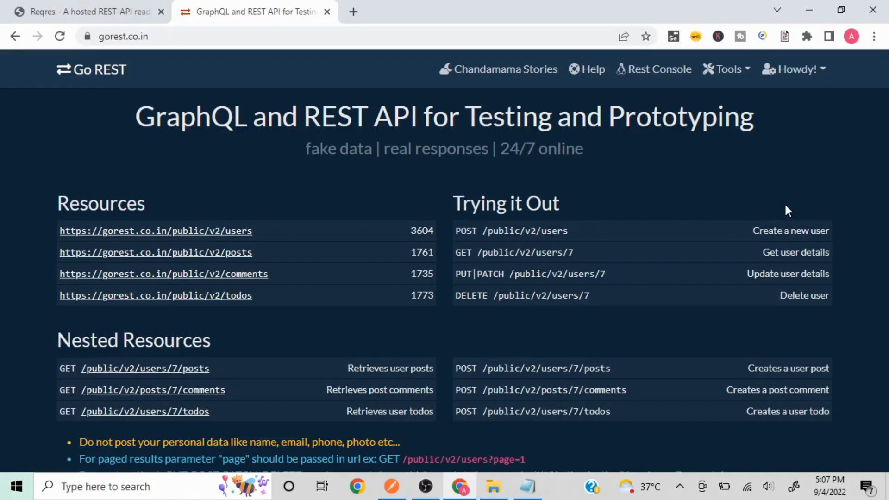
Read the Go REST page down to the Bearer-token cUrl examples, then minimize Chrome.
scroll(787, 211, "down", 5)
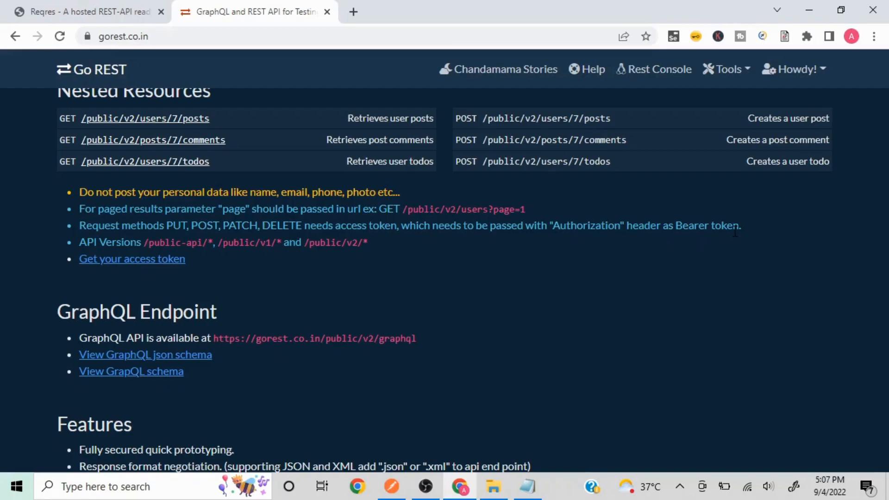
scroll(734, 231, "down", 8)
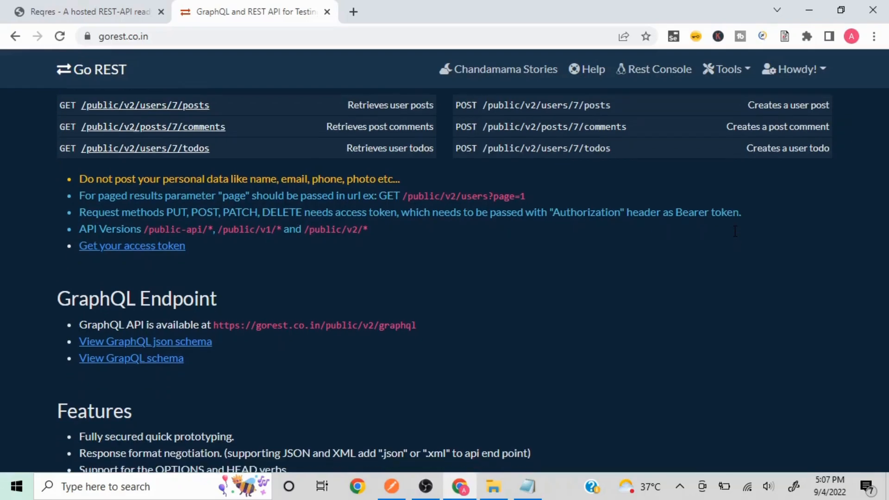
scroll(734, 233, "down", 12)
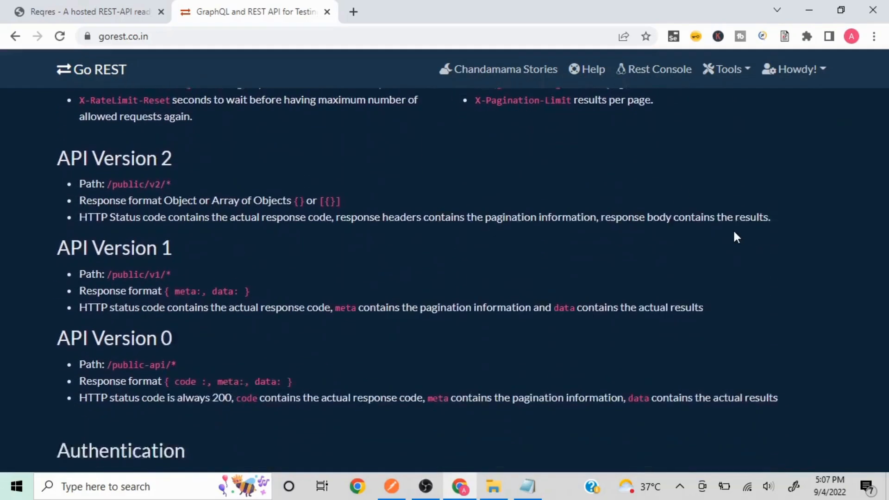
scroll(735, 232, "down", 3)
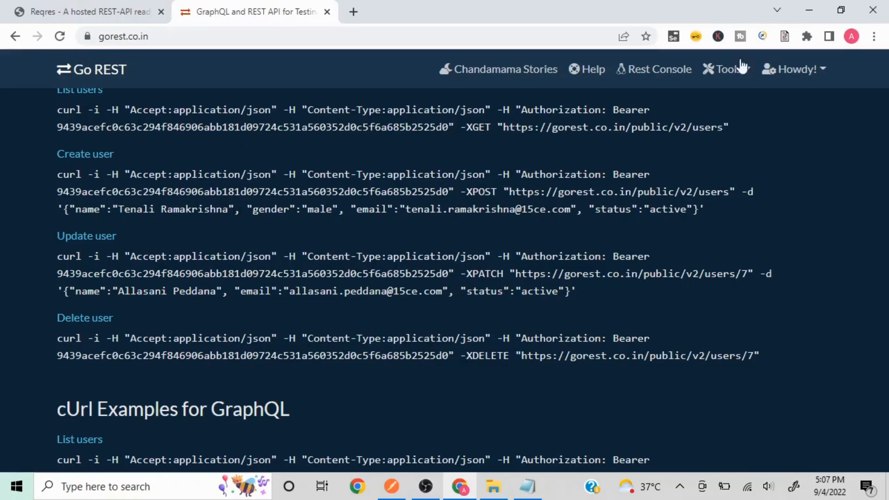
left_click(804, 10)
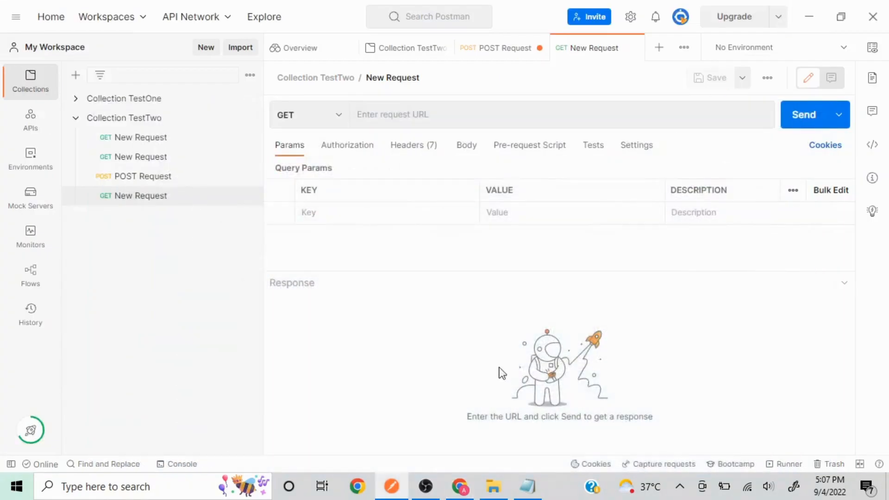
left_click(524, 485)
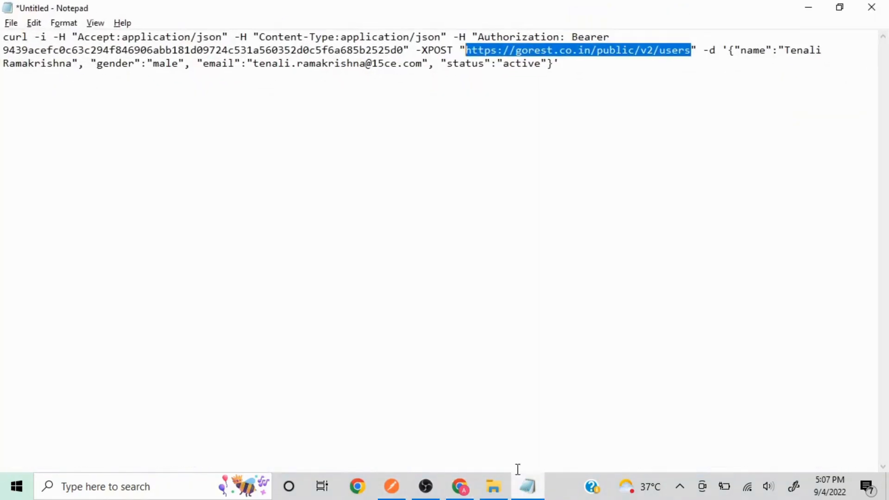
left_click(611, 63)
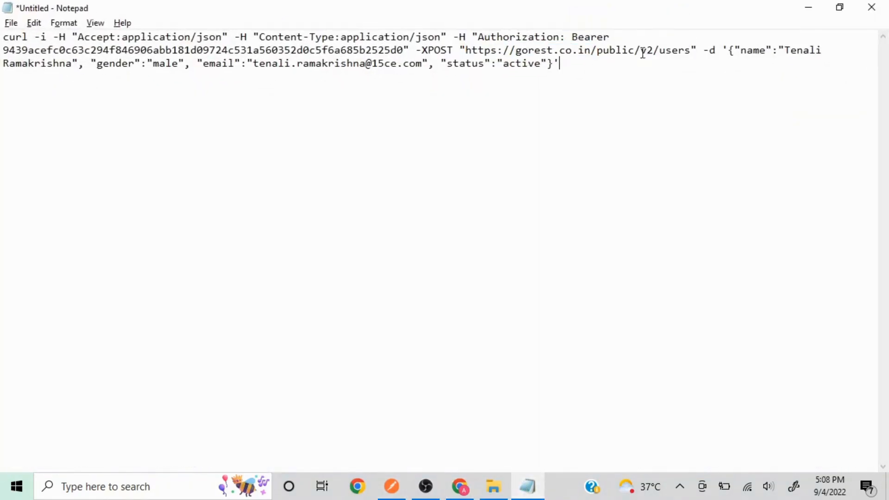
left_click(691, 50)
key("shift+Left")
key("shift+Left")
key("shift+Left")
key("shift+Left")
key("shift+Left")
key("shift+Left")
key("shift+Left")
key("shift+Left")
key("shift+Left")
key("shift+Left")
key("shift+Left")
key("shift+Left")
key("shift+Left")
key("shift+Left")
key("shift+Left")
key("shift+Left")
key("shift+Left")
key("shift+Left")
key("shift+Left")
key("shift+Left")
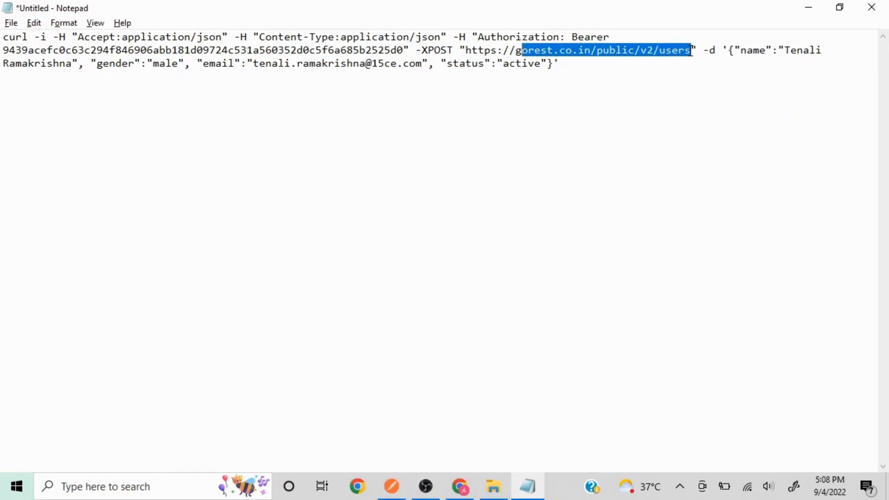
key("shift+Left")
key("shift+Left")
key("shift+Left")
key("shift+Left")
key("shift+Left")
key("shift+Left")
key("shift+Left")
key("ctrl+c")
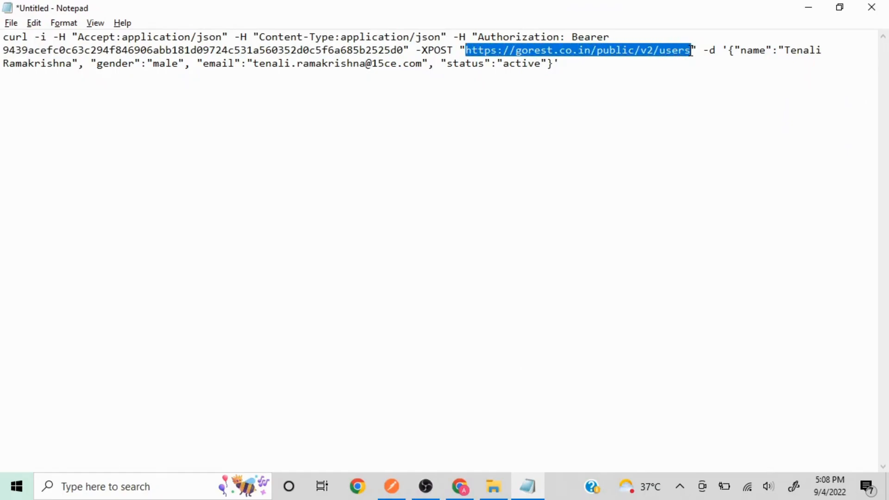
left_click(807, 8)
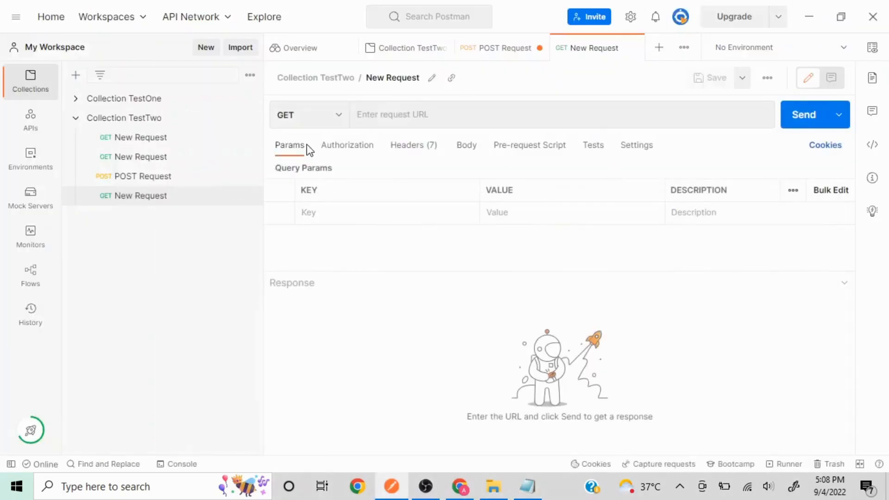
Make the new request a POST and rename it Authentication.
left_click(343, 129)
left_click(300, 170)
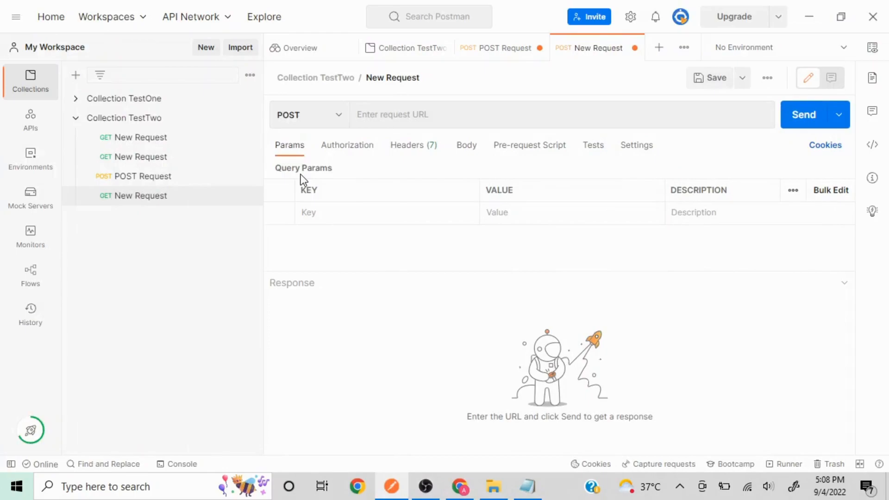
left_click(430, 77)
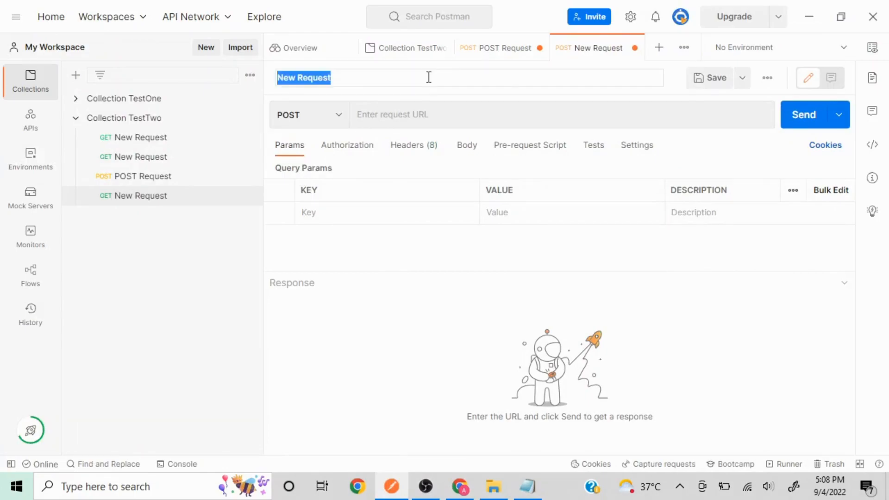
type("Auth")
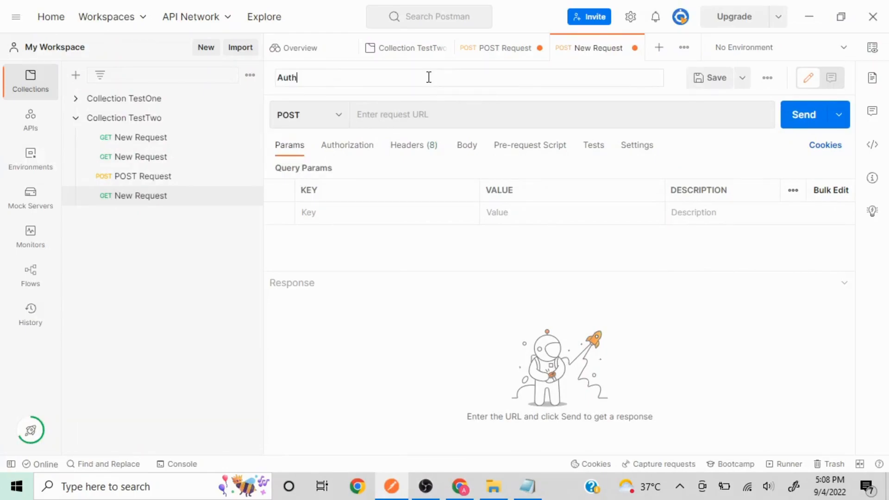
type("entication")
left_click(163, 373)
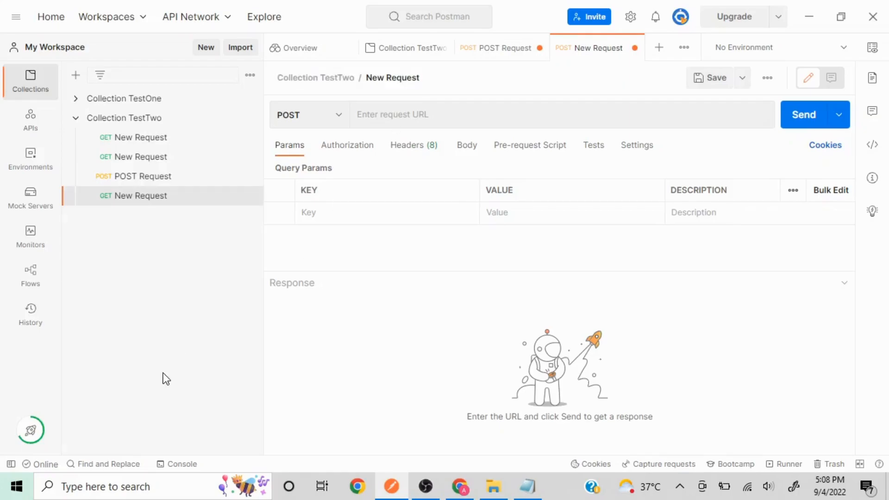
left_click(452, 119)
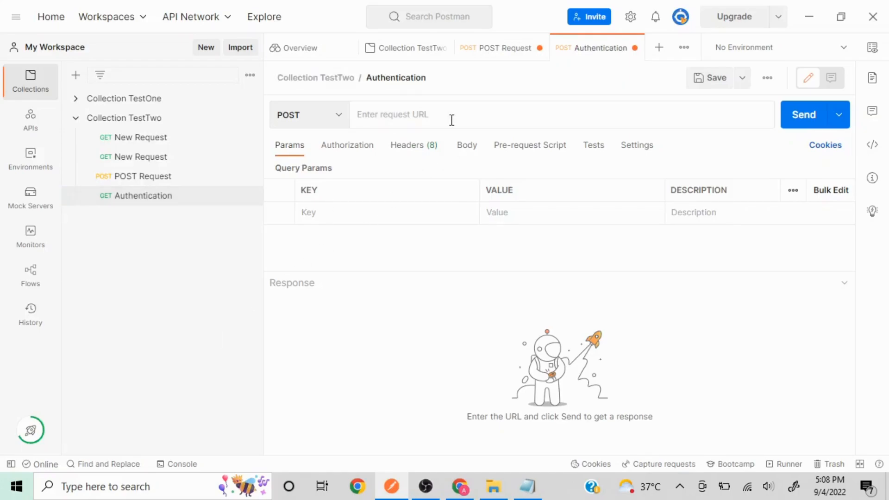
key("ctrl+v")
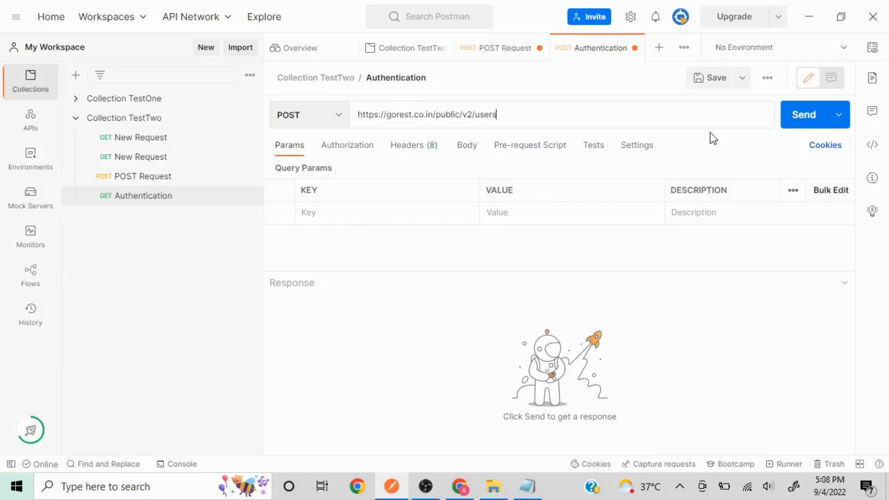
left_click(801, 121)
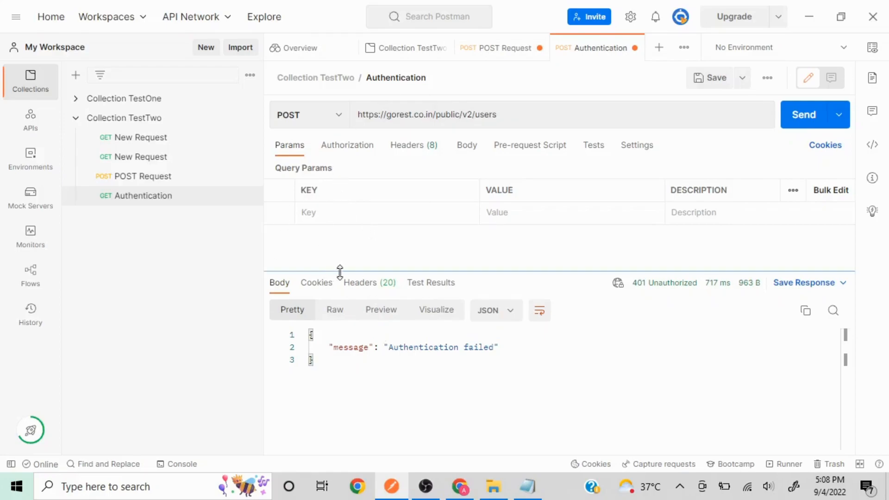
Set the Authentication request's authorization type to Bearer Token and close POST Request without saving.
left_click(346, 149)
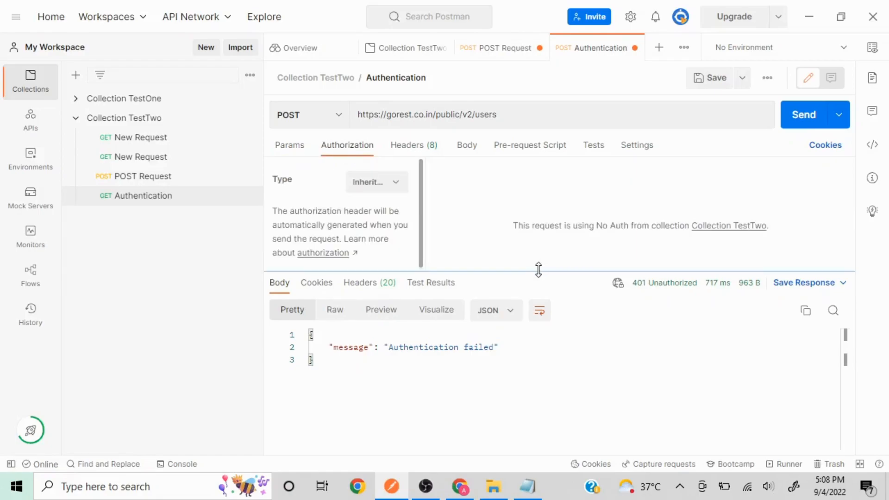
left_click_drag(539, 270, 522, 386)
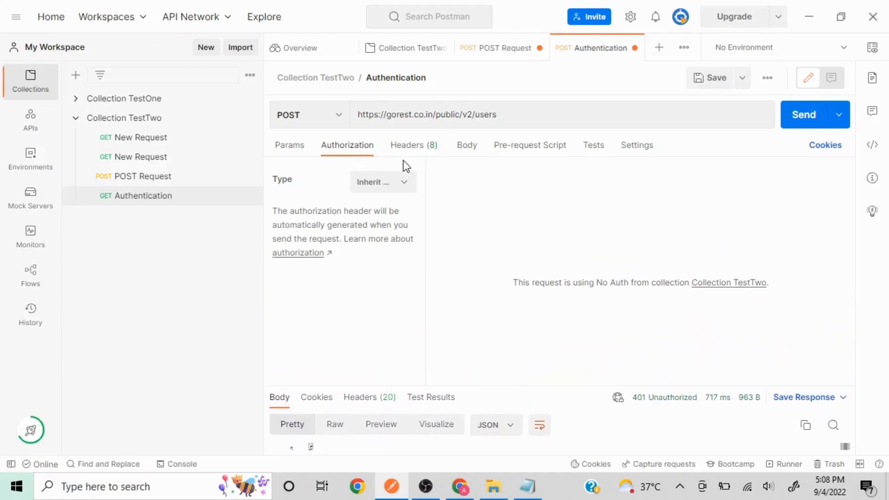
left_click(412, 186)
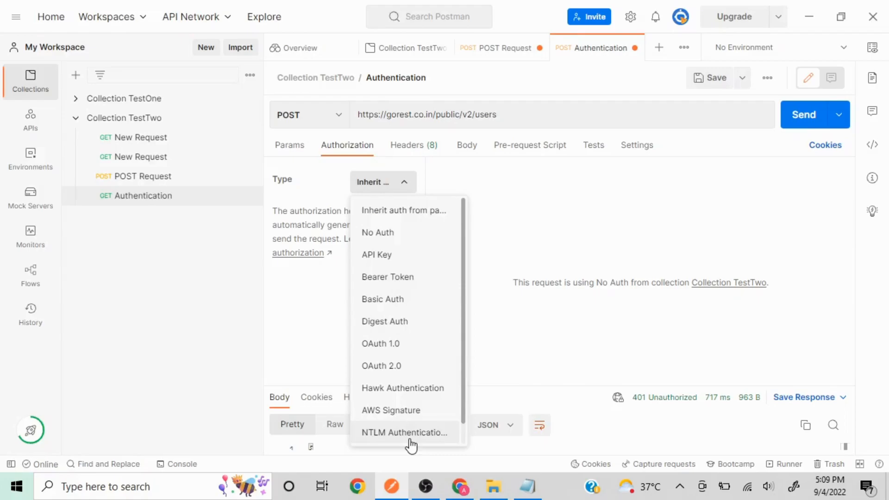
left_click(424, 280)
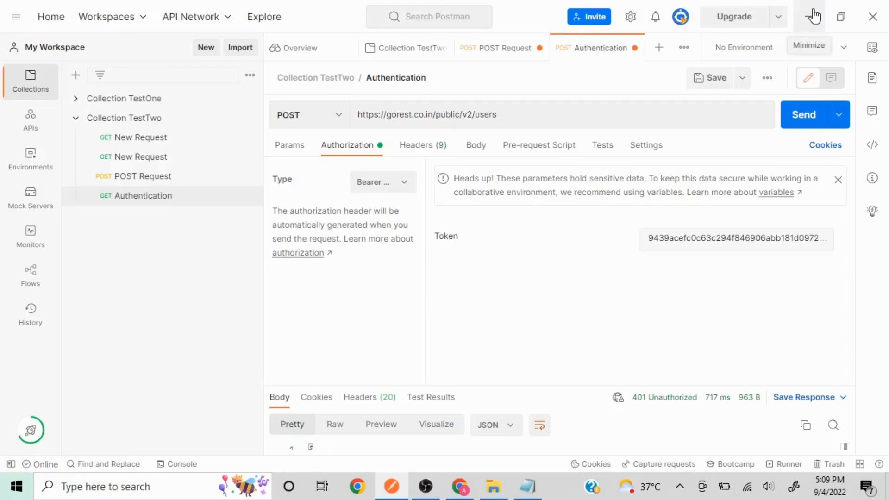
left_click(538, 49)
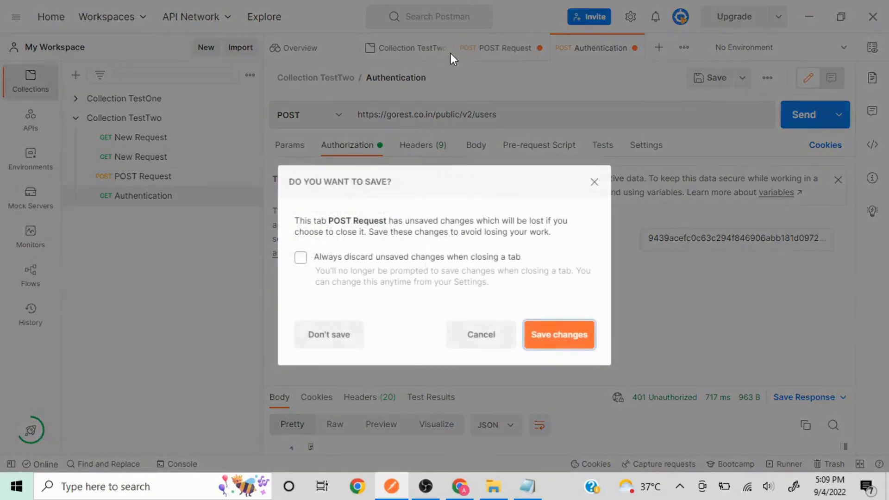
left_click(348, 343)
Minimize Postman, restore the Go REST site and open its access tokens page.
left_click(810, 15)
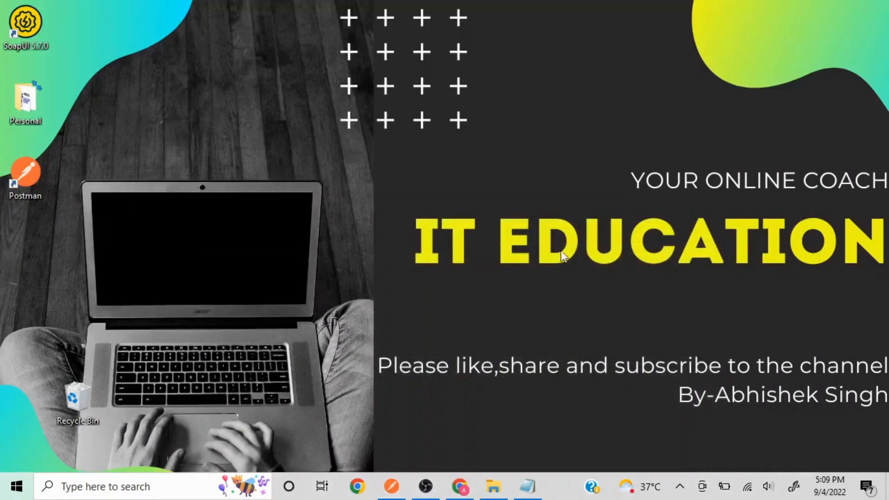
left_click(461, 487)
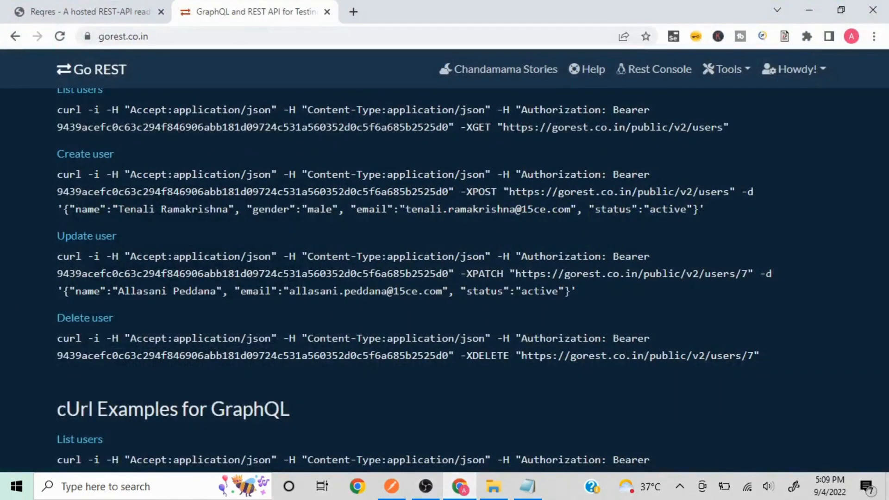
scroll(814, 245, "up", 10)
scroll(817, 247, "up", 10)
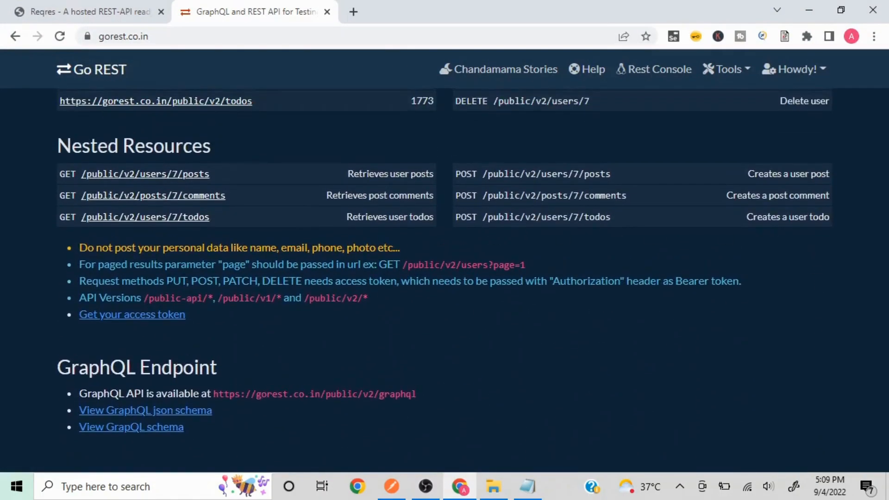
left_click(133, 319)
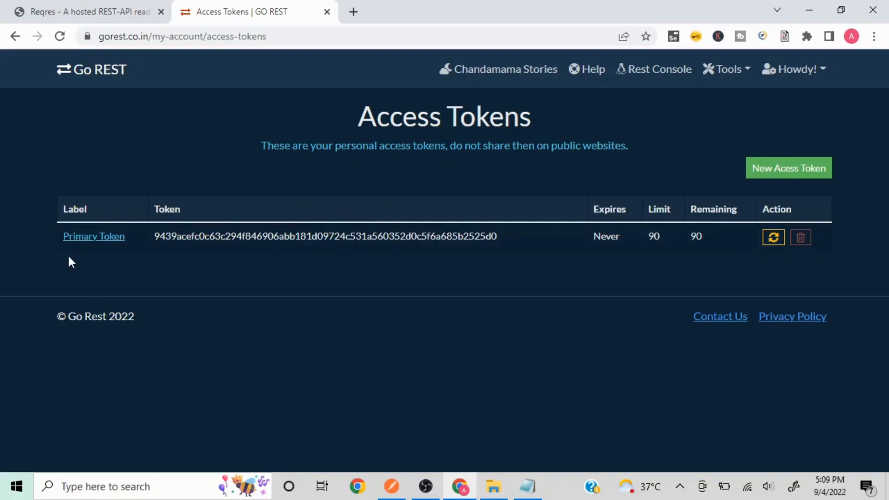
Copy the Primary Token and switch back to Postman.
double_click(502, 239)
left_click(502, 237)
double_click(502, 238)
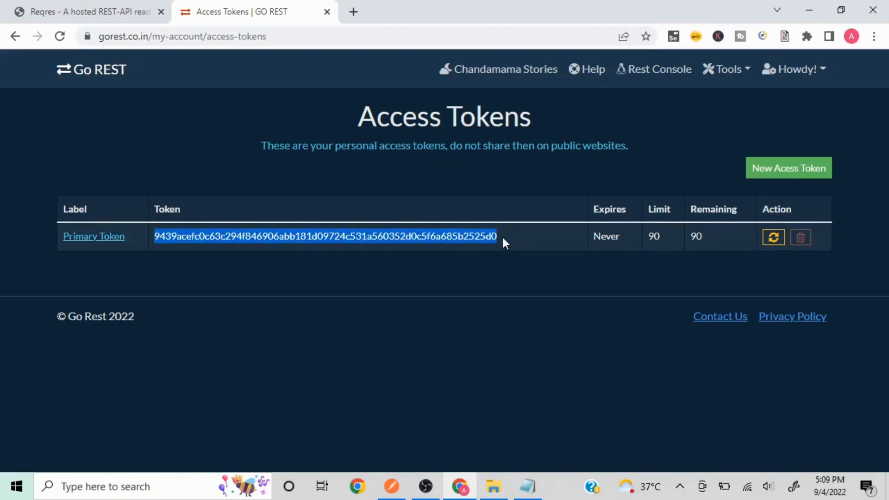
right_click(301, 234)
left_click(335, 246)
key("alt+Tab")
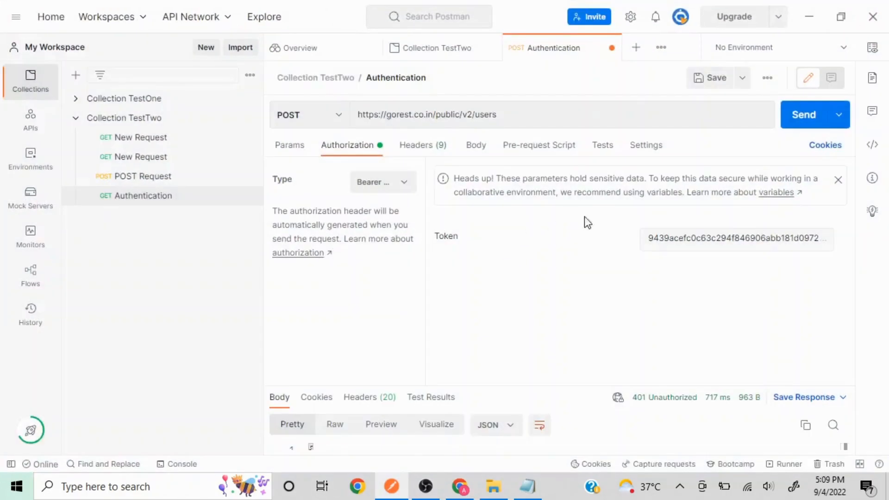
Re-paste the Primary Token into the Bearer Token field and view the 9 headers, including Authorization.
left_click(697, 240)
key("ctrl+a")
key("ctrl+v")
left_click(596, 330)
left_click(428, 151)
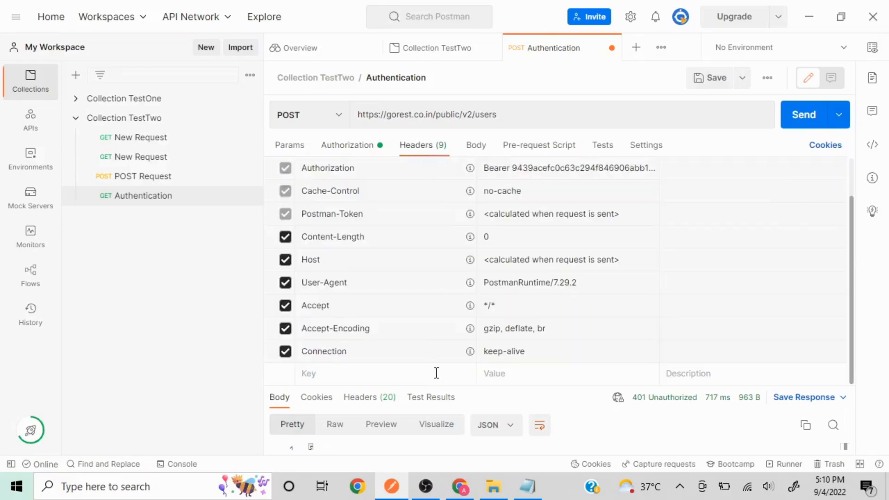
In Notepad, push the curl command's Authorization part onto a lower line, then return to Postman.
left_click(527, 486)
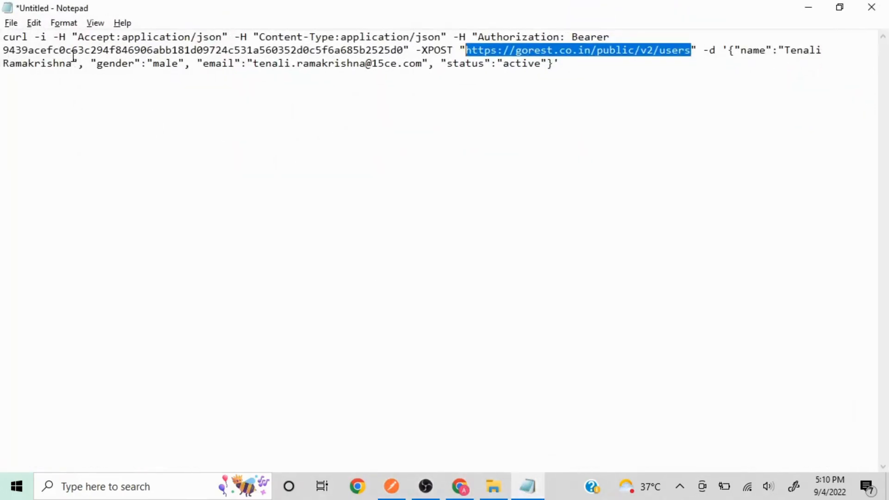
left_click(101, 36)
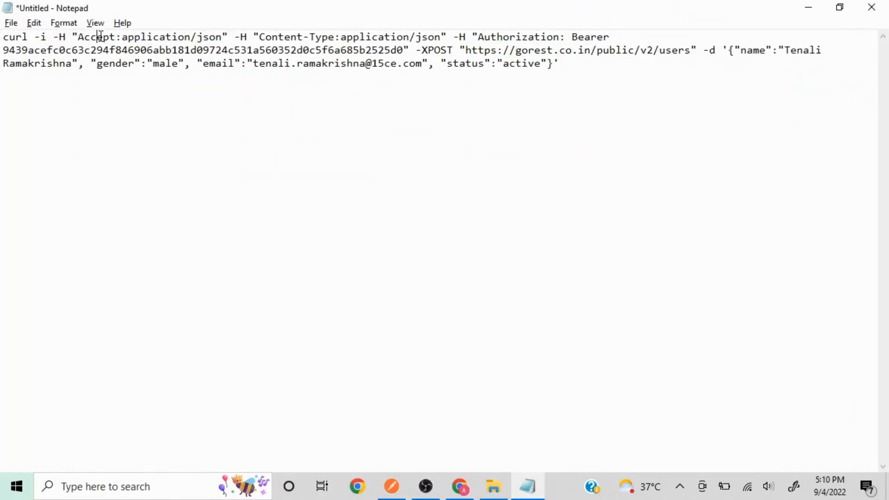
left_click(473, 37)
key("Return")
key("Return")
key("Return")
key("Return")
key("Return")
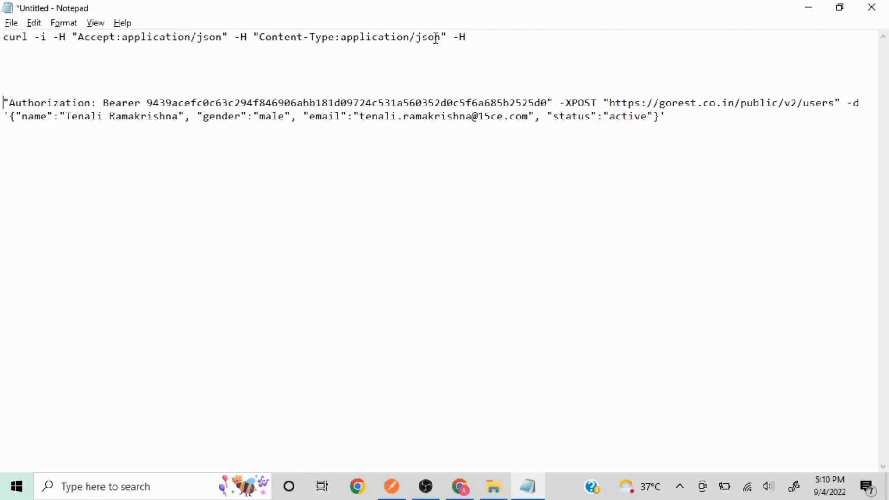
key("alt+Tab")
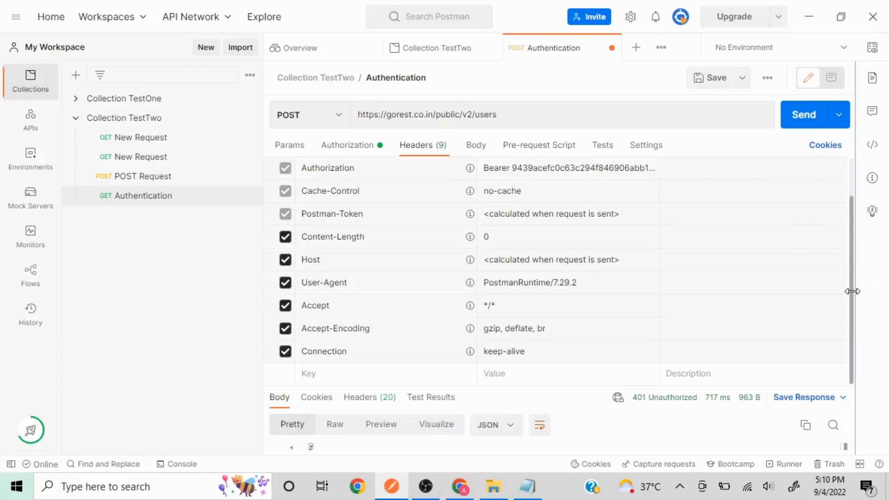
Add a Content-Type header with value application/json, copied from the curl notes.
left_click_drag(851, 239, 854, 268)
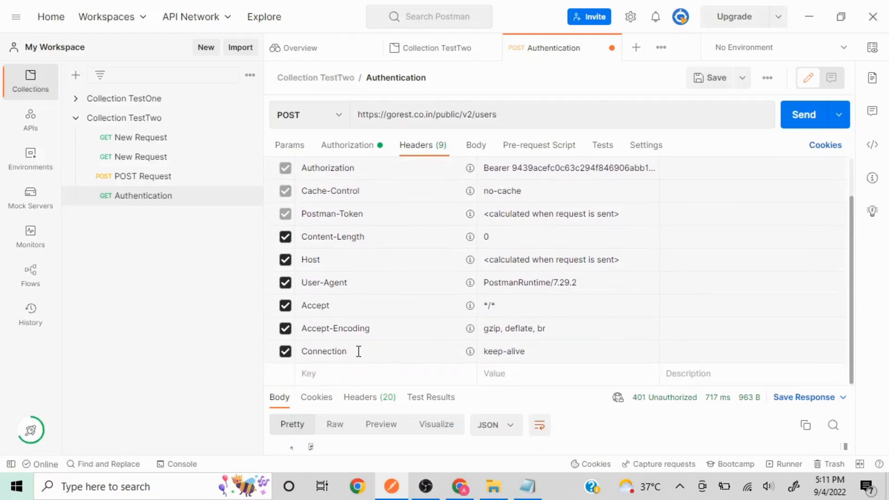
left_click(342, 376)
type("Content")
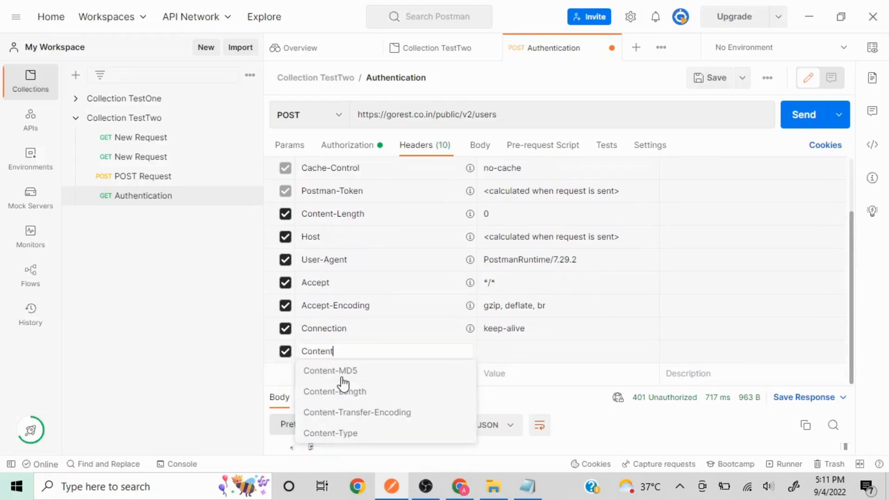
left_click(336, 434)
left_click(504, 354)
key("alt+Tab")
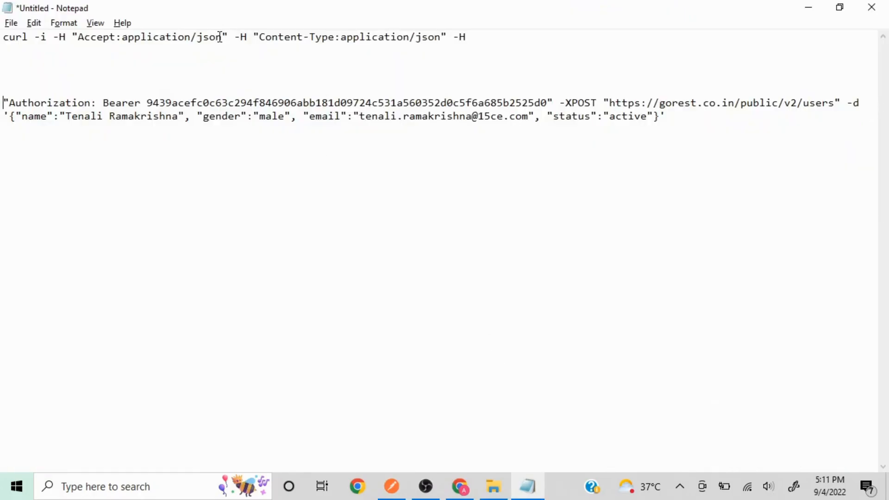
left_click_drag(223, 38, 123, 35)
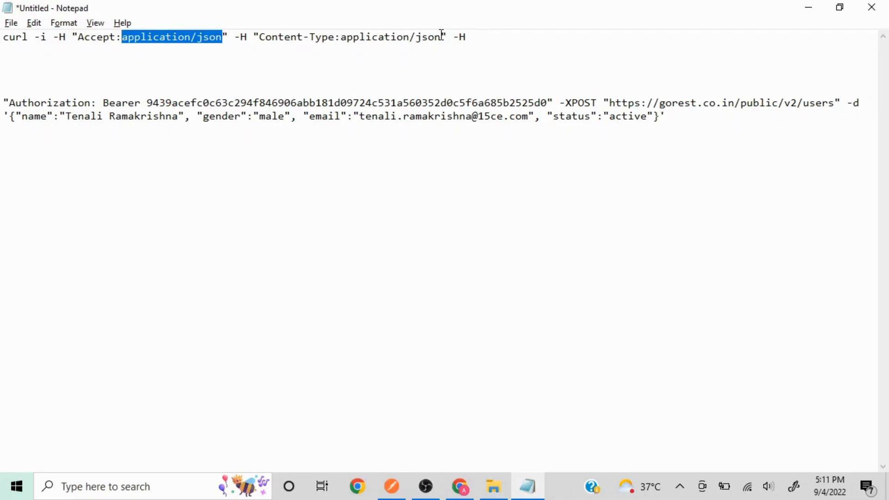
key("alt+Tab")
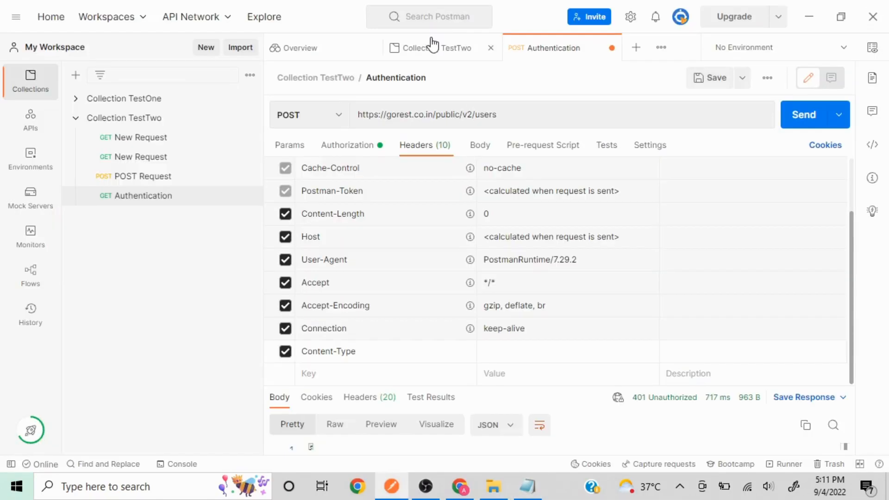
left_click(520, 350)
key("ctrl+v")
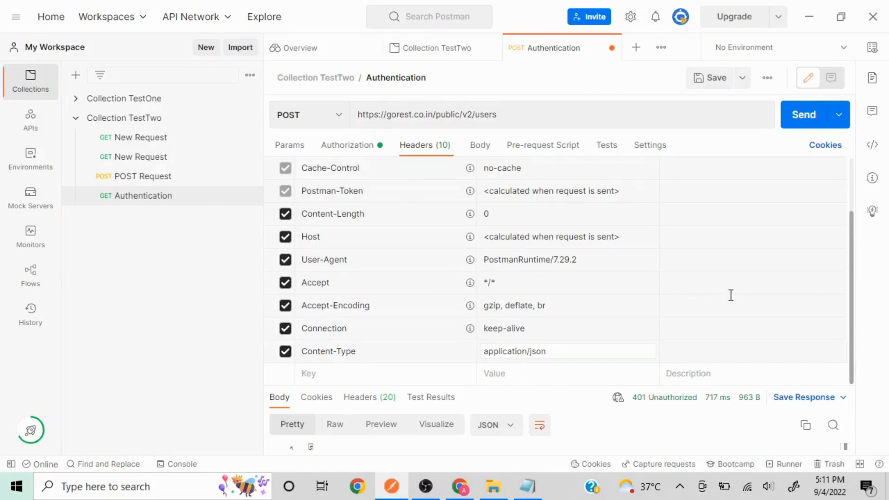
Compare against the curl notes, check the Bearer token authorization, and return to the headers list.
key("alt+Tab")
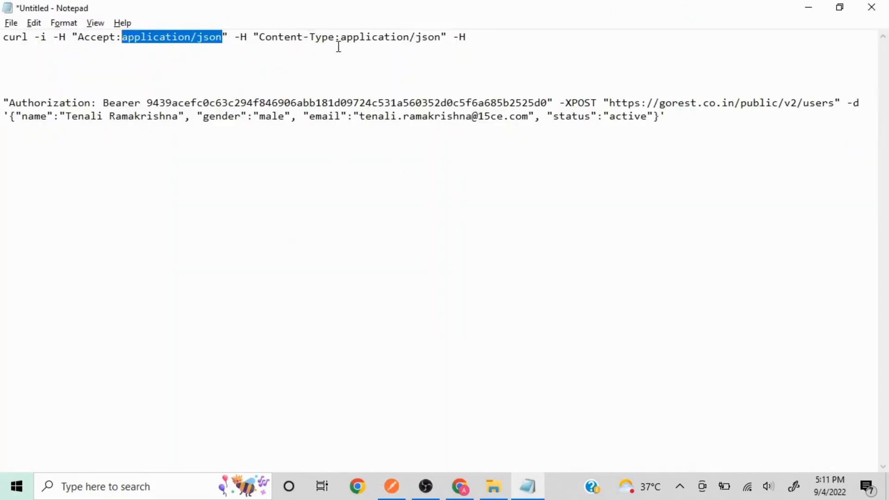
key("alt+Tab")
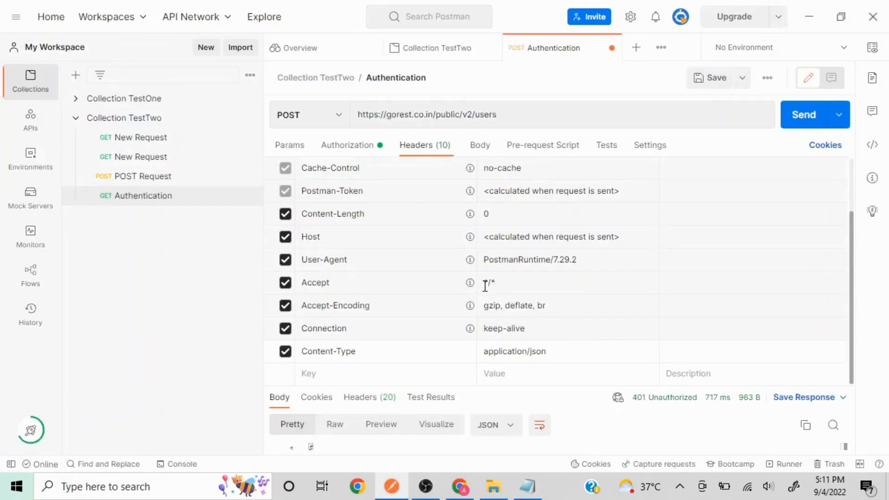
key("alt+Tab")
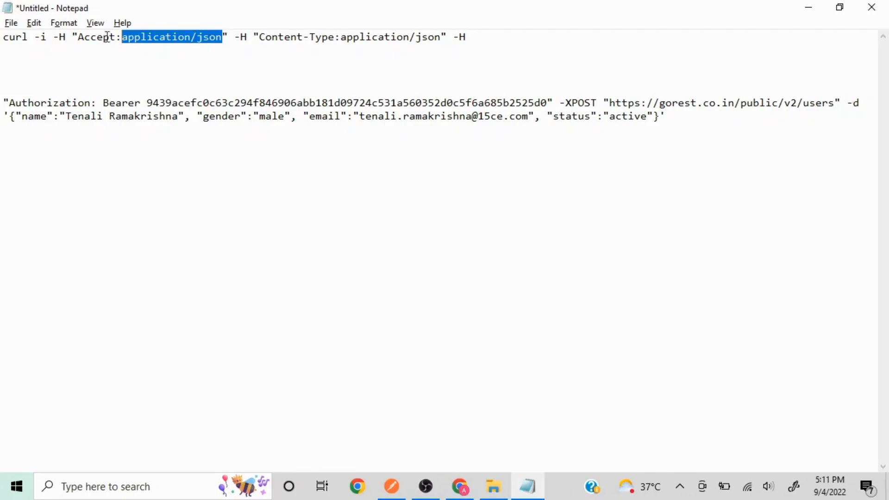
key("alt+Tab")
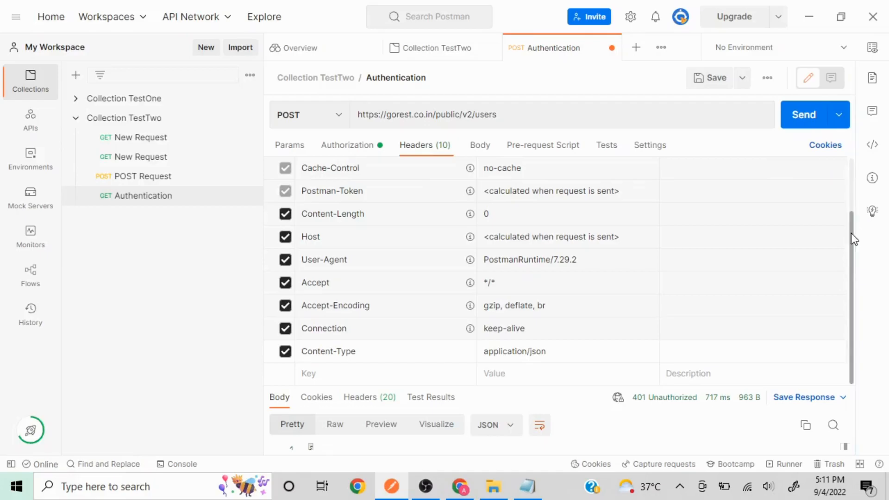
left_click_drag(851, 233, 857, 169)
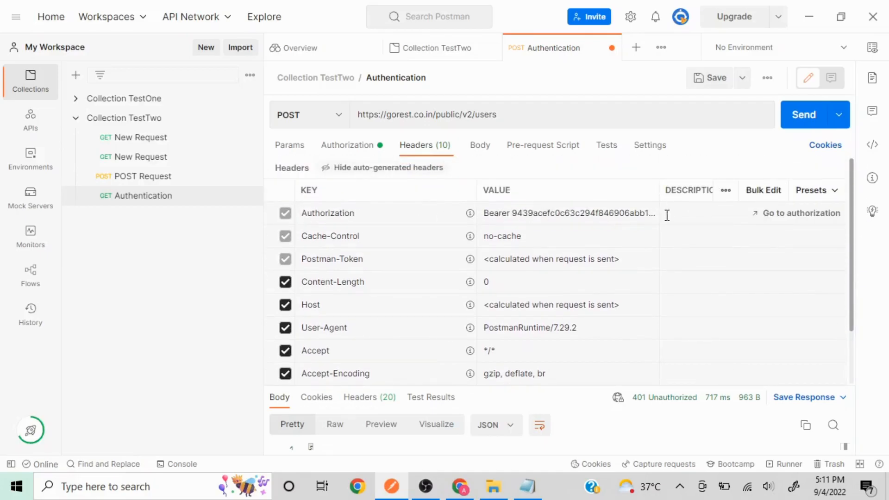
left_click(352, 147)
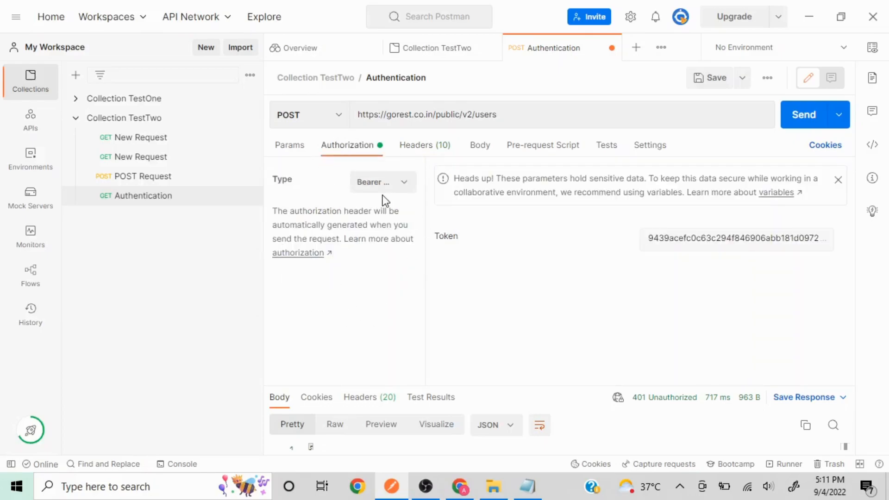
left_click(424, 154)
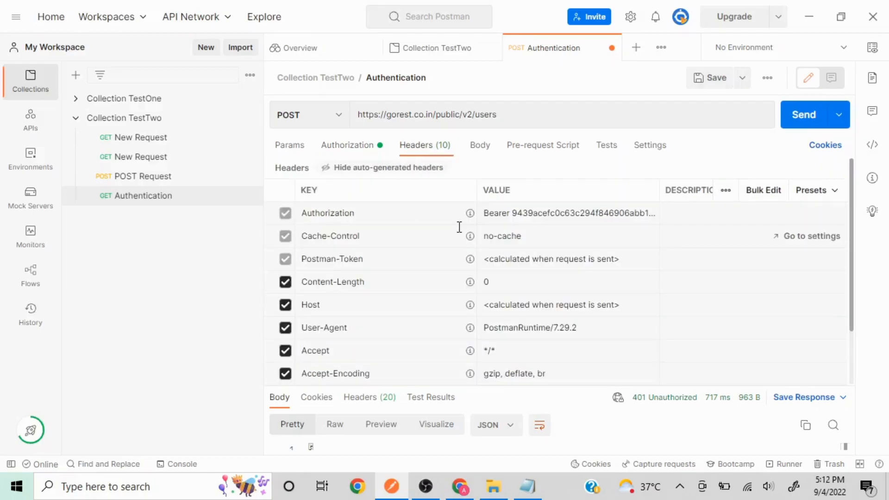
Open the Body tab, then put the curl's -d JSON user data on its own line and copy it.
left_click(480, 145)
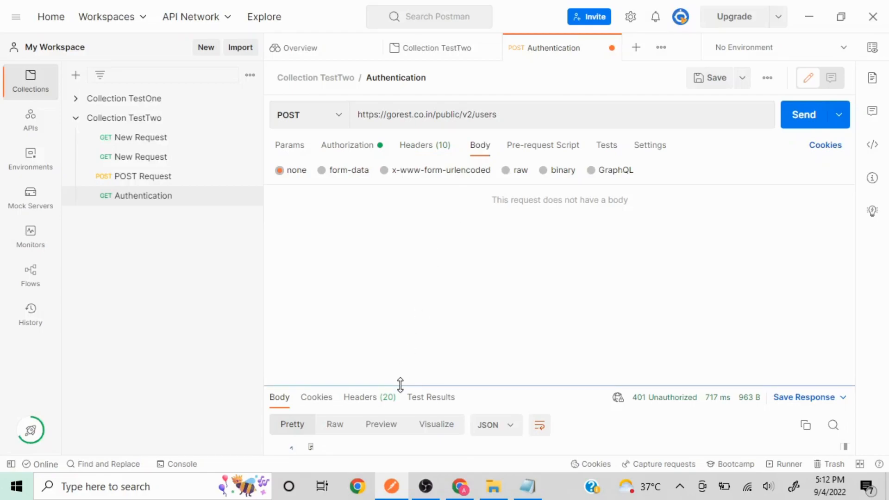
key("alt+Tab")
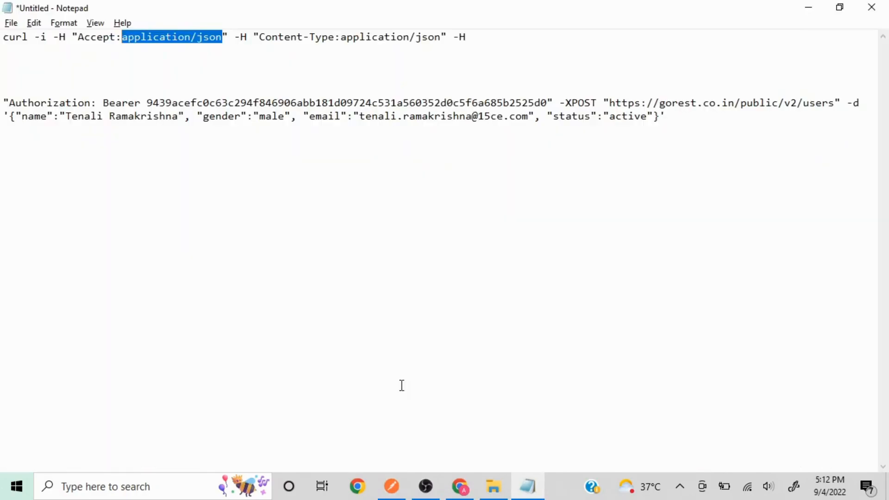
left_click(848, 103)
key("Return")
key("Return")
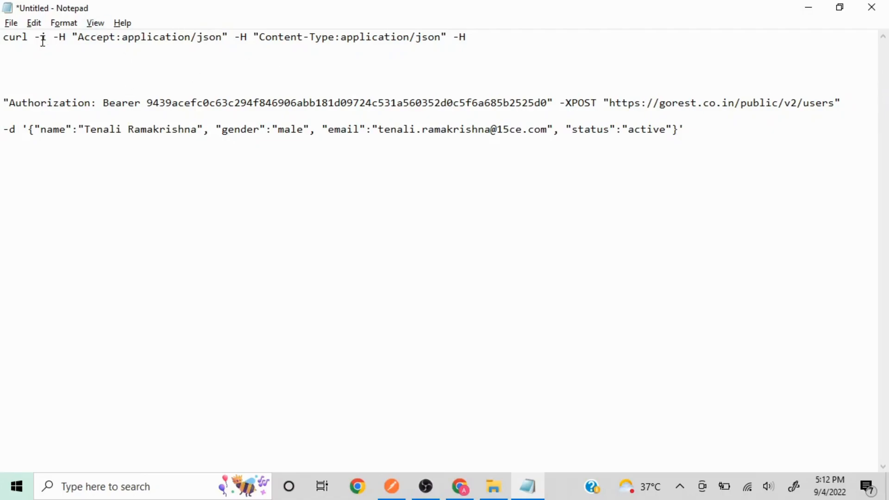
left_click(28, 128)
key("shift+Right")
key("shift+Right")
key("shift+Right")
key("shift+Right")
key("shift+Right")
key("shift+Right")
key("shift+Right")
key("shift+Right")
key("shift+Right")
key("shift+Right")
key("shift+Right")
key("shift+Right")
key("shift+Right")
key("shift+Right")
key("shift+Right")
key("shift+Right")
key("shift+Right")
key("shift+Right")
key("shift+Right")
key("shift+Right")
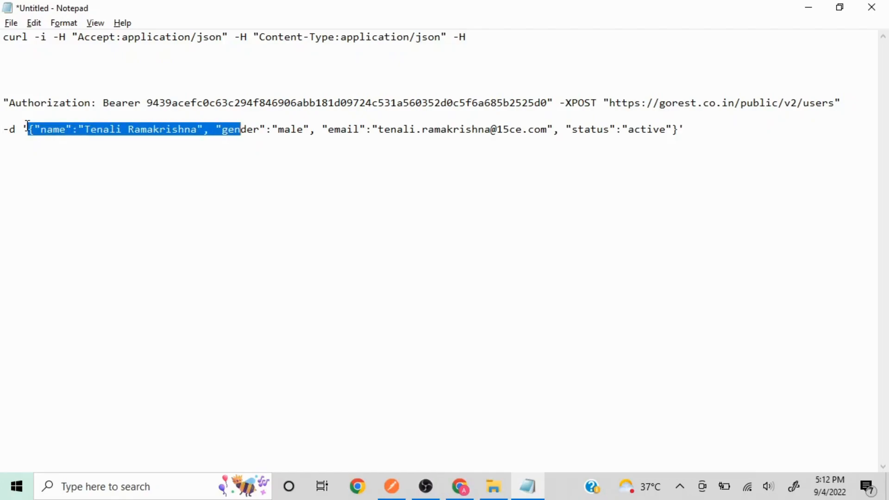
key("shift+Right")
key("shift+Right")
key("shift+Right")
key("shift+Right")
key("shift+Right")
key("shift+Right")
key("shift+Right")
key("shift+Right")
key("shift+Right")
key("shift+Right")
key("shift+Right")
key("shift+Right")
key("shift+Right")
key("shift+Right")
key("shift+Right")
key("shift+Right")
key("shift+Right")
key("shift+Right")
key("shift+Right")
key("shift+Right")
key("shift+Right")
key("shift+Right")
key("shift+Right")
key("shift+Right")
key("shift+Right")
key("shift+Right")
key("shift+Right")
key("shift+Right")
key("shift+Right")
key("shift+Right")
key("ctrl+c")
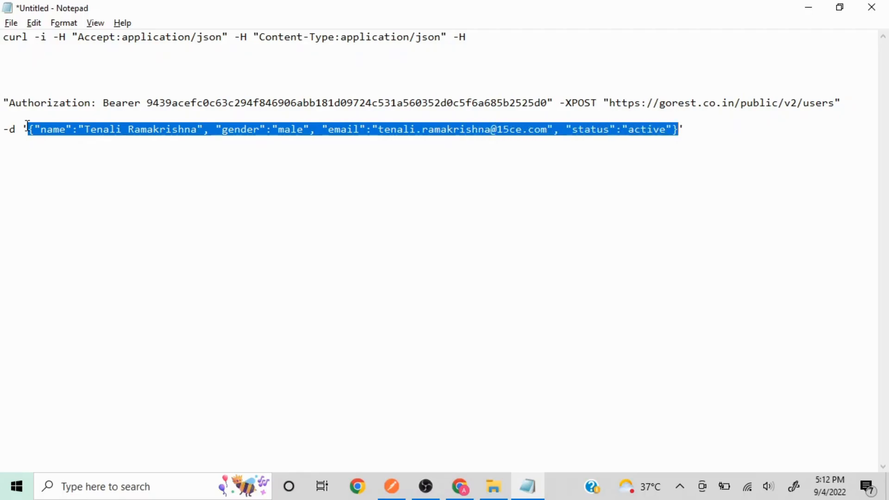
key("alt+Tab")
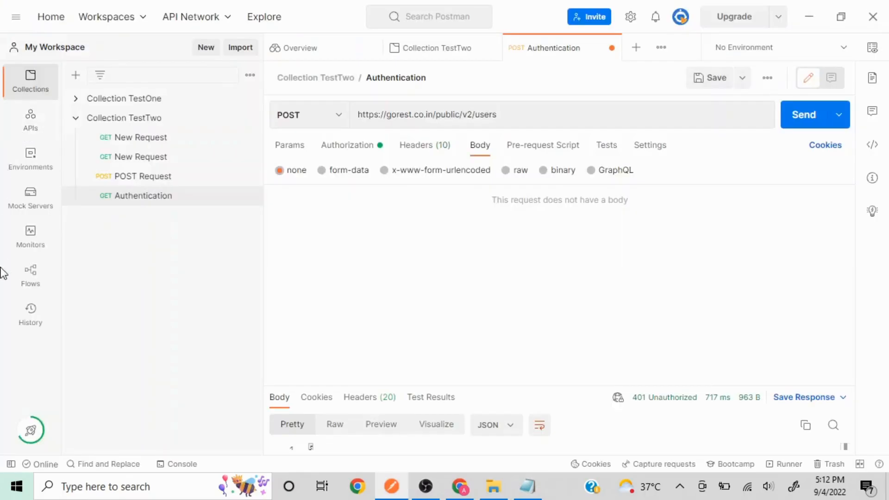
Set the request body to raw JSON, paste the sample user data and beautify it.
left_click(508, 171)
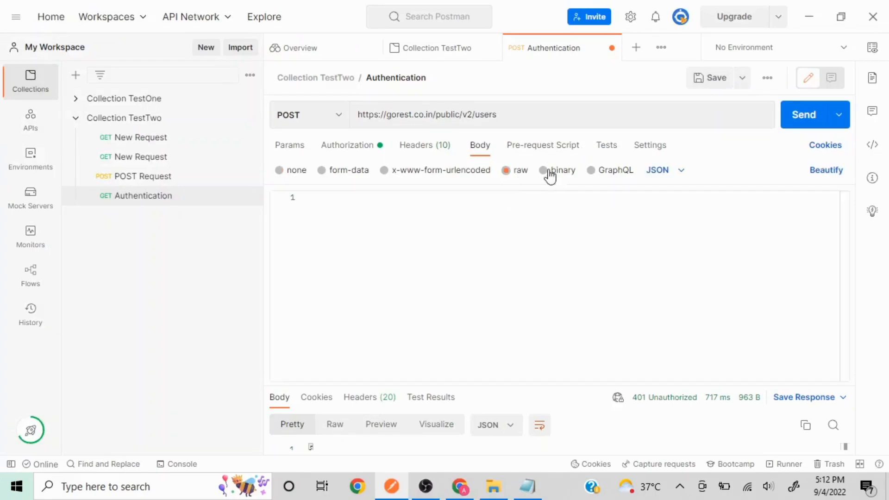
left_click(680, 172)
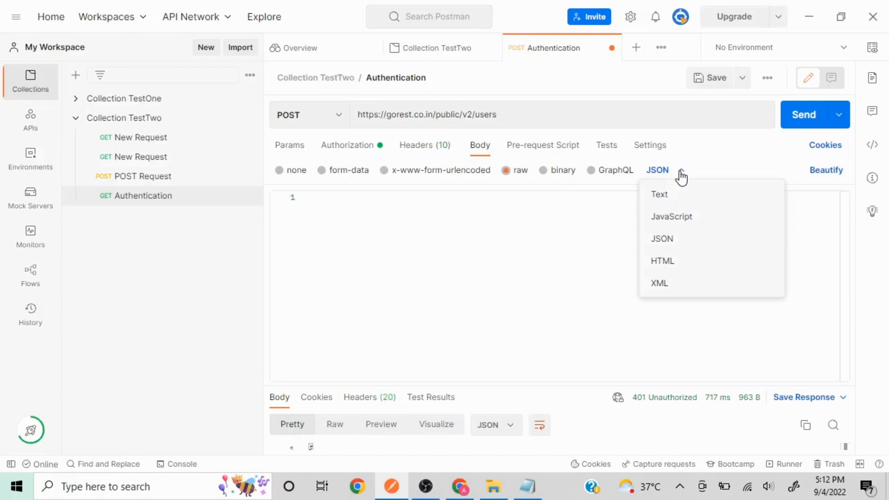
left_click(681, 172)
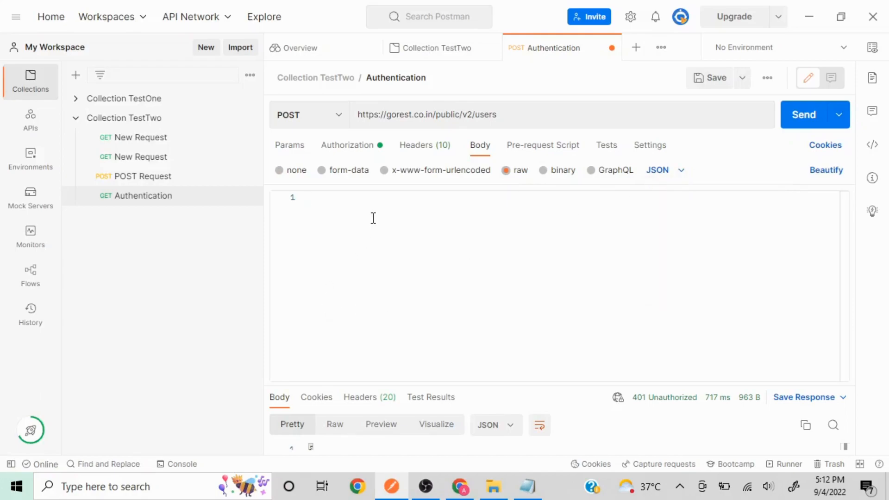
key("ctrl+v")
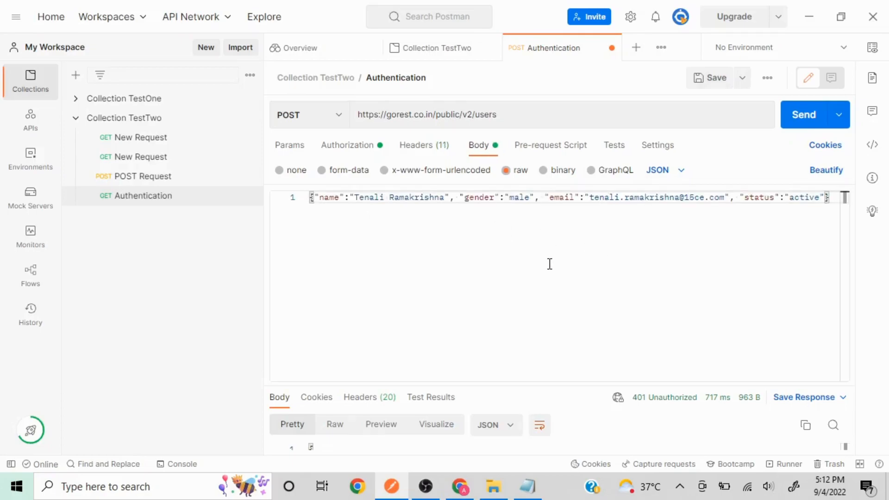
left_click(824, 180)
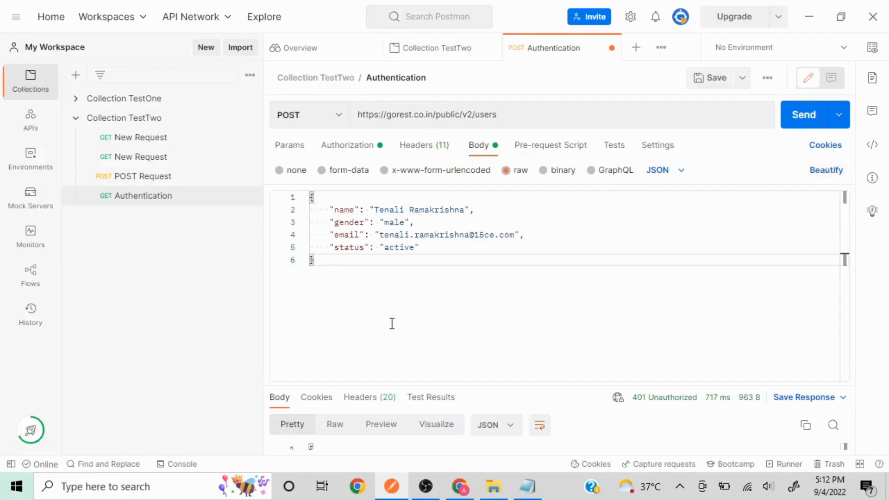
Replace the sample name value in the JSON body with the new user's full name.
left_click(465, 209)
key("BackSpace")
key("BackSpace")
key("BackSpace")
key("BackSpace")
key("BackSpace")
key("BackSpace")
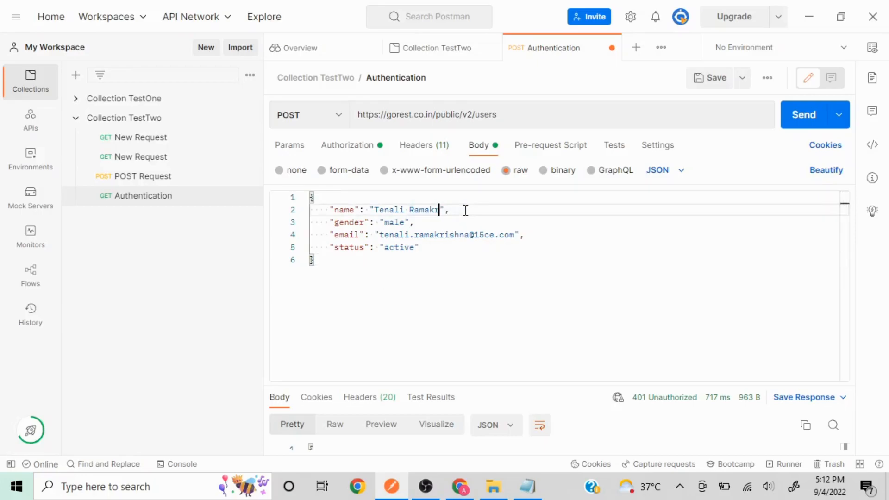
key("BackSpace")
key("BackSpace")
key("BackSpace")
key("BackSpace")
key("BackSpace")
key("BackSpace")
key("BackSpace")
key("BackSpace")
key("BackSpace")
key("BackSpace")
key("BackSpace")
key("BackSpace")
Replace the sample email value with the new user's e-mail address.
key("Down")
key("Down")
key("Right")
key("Right")
key("Right")
key("Right")
key("Right")
key("Right")
key("Right")
key("Right")
key("Right")
key("Right")
key("Right")
key("Right")
key("Right")
key("Right")
key("BackSpace")
key("BackSpace")
key("BackSpace")
key("BackSpace")
key("BackSpace")
key("BackSpace")
key("BackSpace")
key("BackSpace")
key("BackSpace")
key("BackSpace")
key("BackSpace")
key("BackSpace")
key("BackSpace")
key("BackSpace")
key("BackSpace")
key("BackSpace")
key("BackSpace")
key("BackSpace")
key("BackSpace")
key("BackSpace")
key("BackSpace")
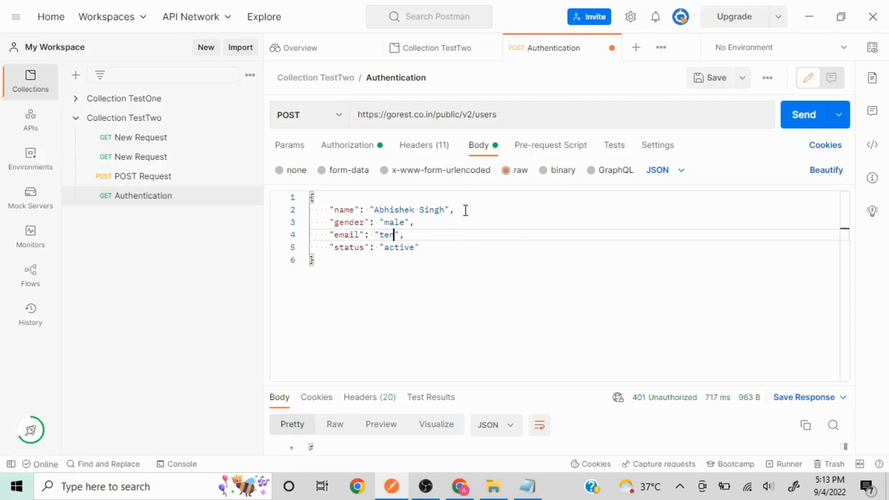
key("BackSpace")
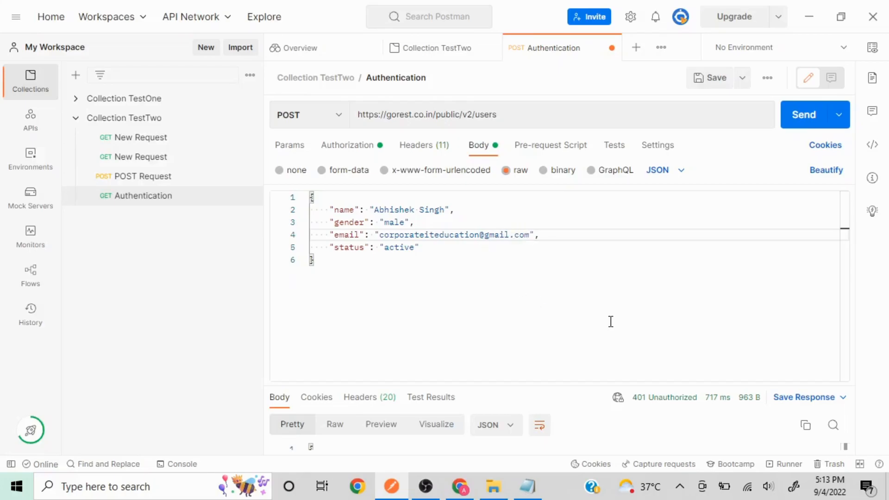
key("alt+Tab")
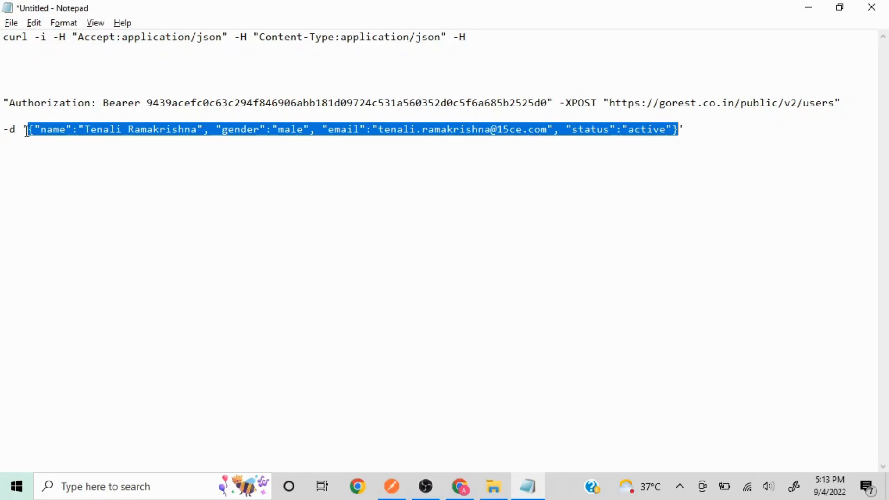
key("alt+Tab")
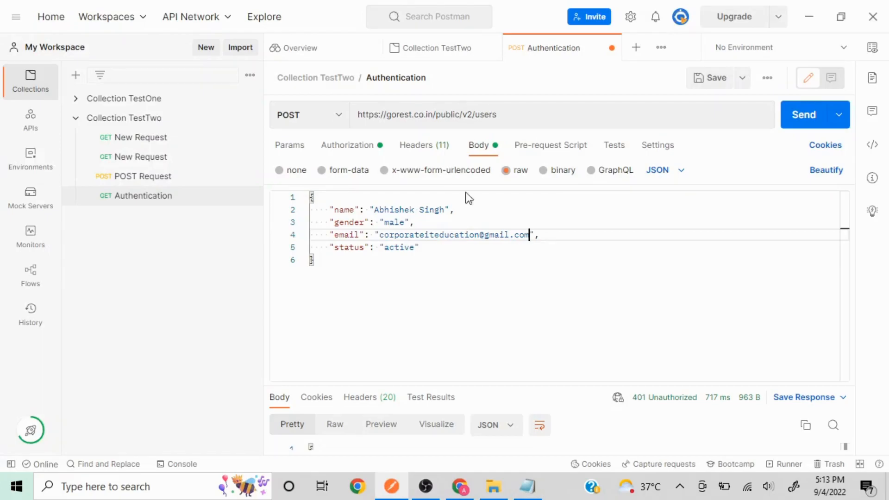
Send the create-user POST and get 201 Created with the new user's id 4732.
left_click_drag(502, 382, 515, 305)
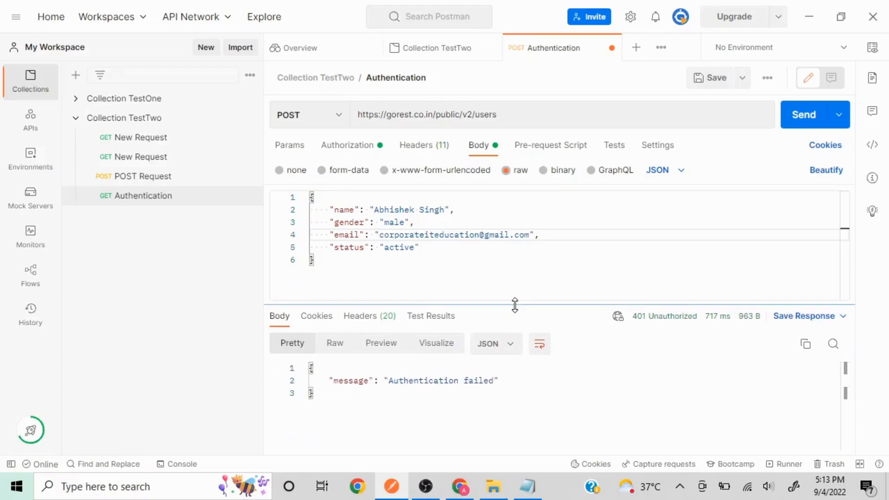
left_click(804, 117)
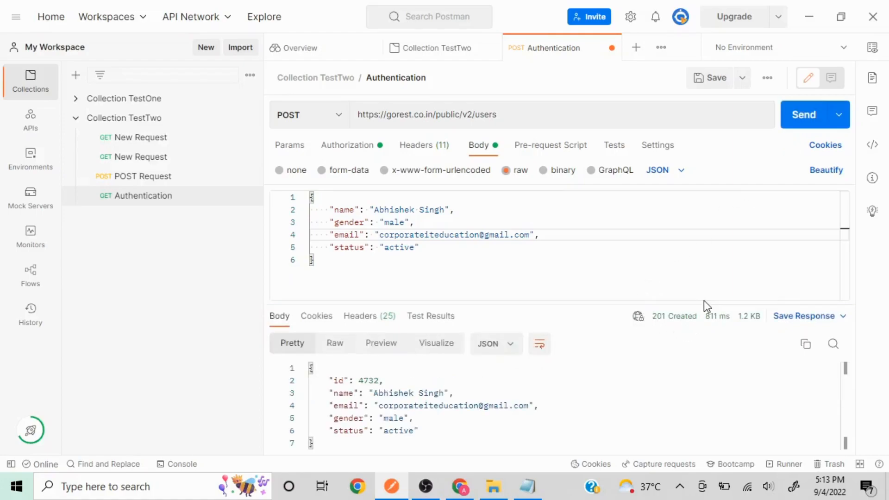
mouse_move(720, 320)
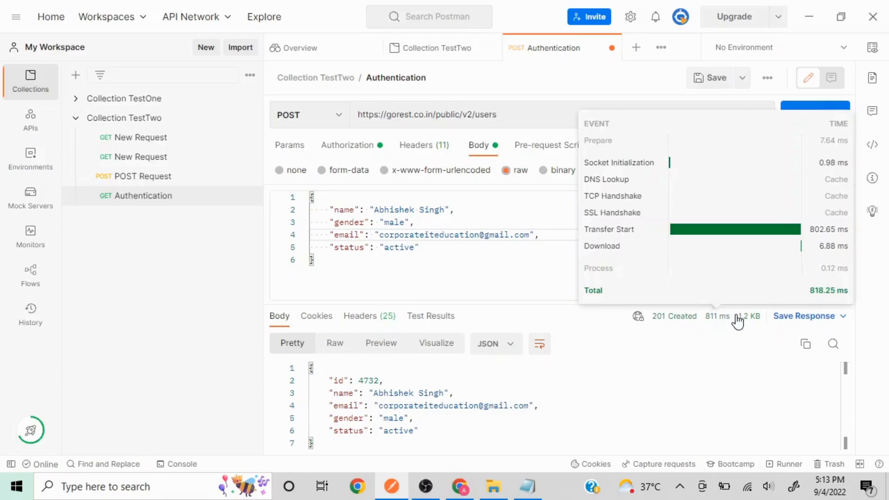
mouse_move(747, 317)
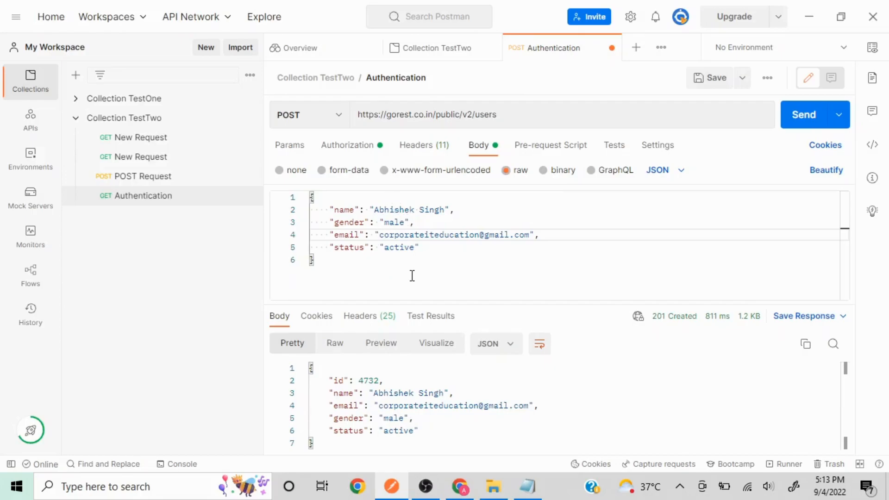
Review the bearer token authorization, then save the Authentication request as a POST.
left_click(353, 153)
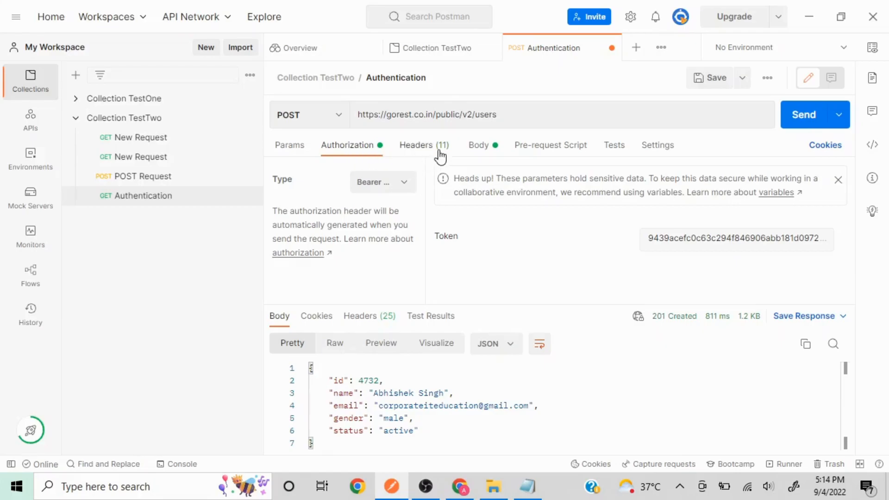
left_click(476, 148)
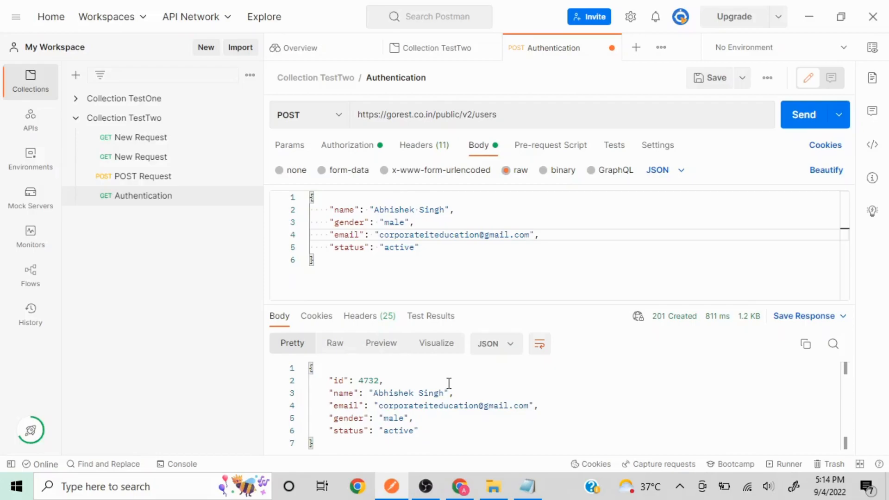
left_click(716, 78)
key("alt+Tab")
key("alt+Tab")
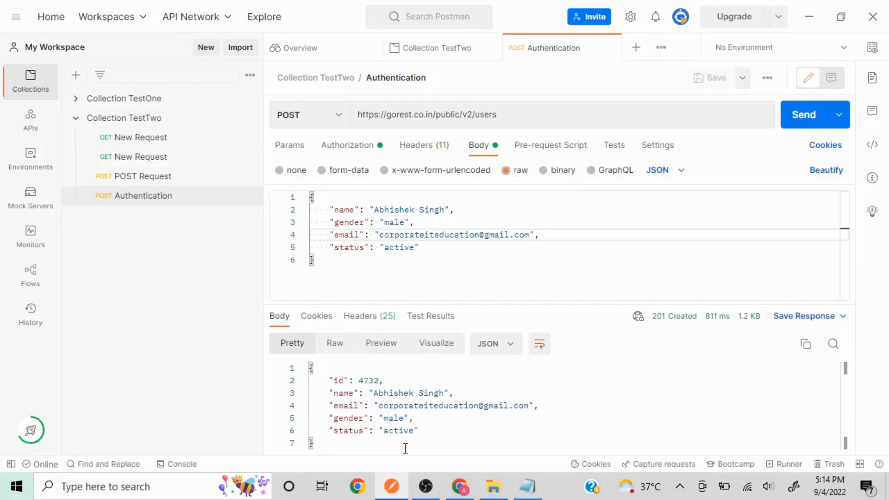
Confirm the new user tops the Go REST /public/v2/users list, then browse the home page.
left_click(468, 490)
left_click(305, 395)
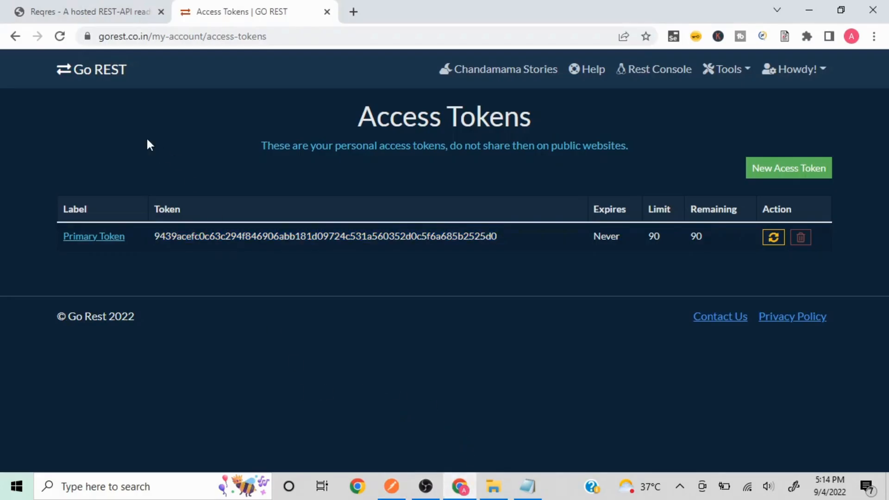
left_click(69, 72)
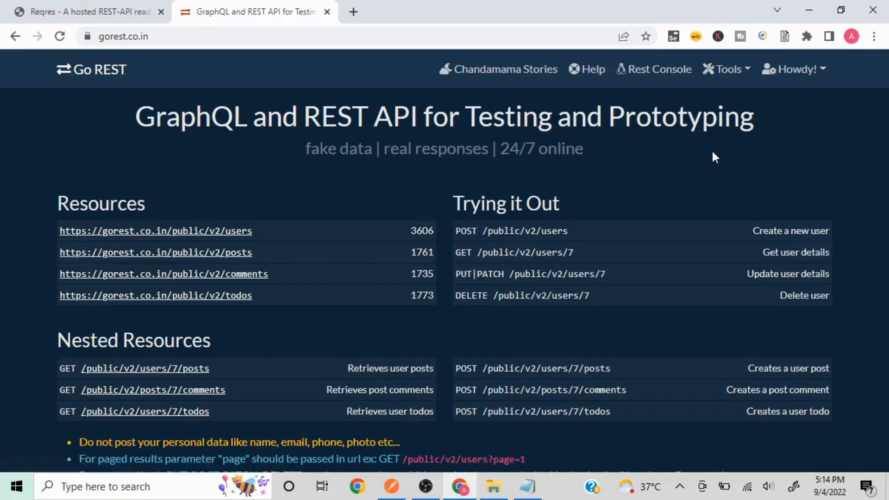
left_click(237, 234)
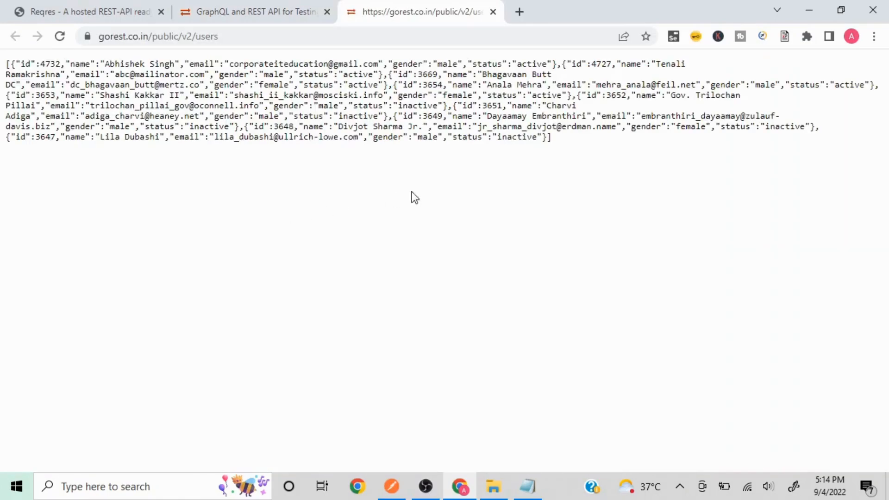
left_click(493, 11)
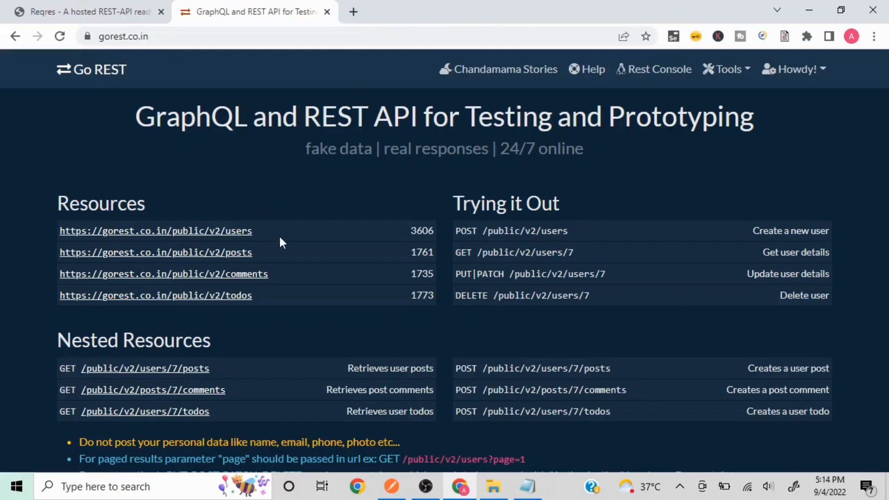
scroll(838, 144, "down", 10)
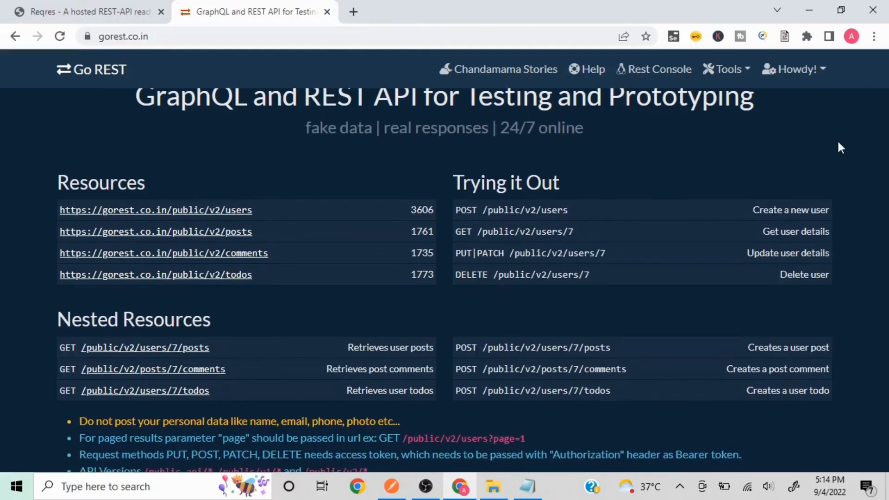
scroll(838, 142, "down", 15)
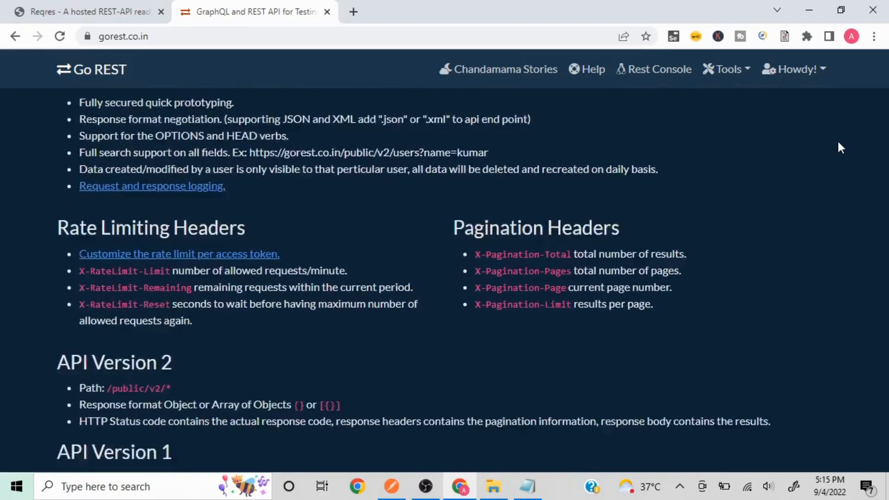
scroll(840, 148, "down", 1)
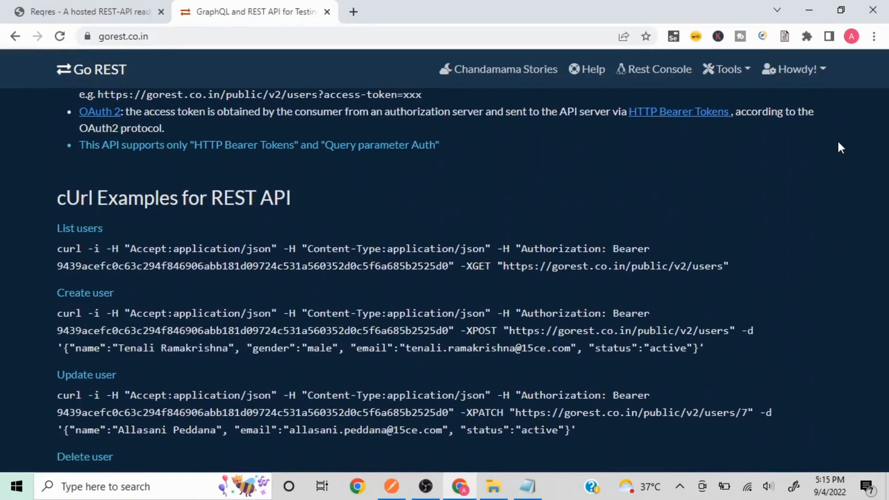
scroll(840, 147, "down", 2)
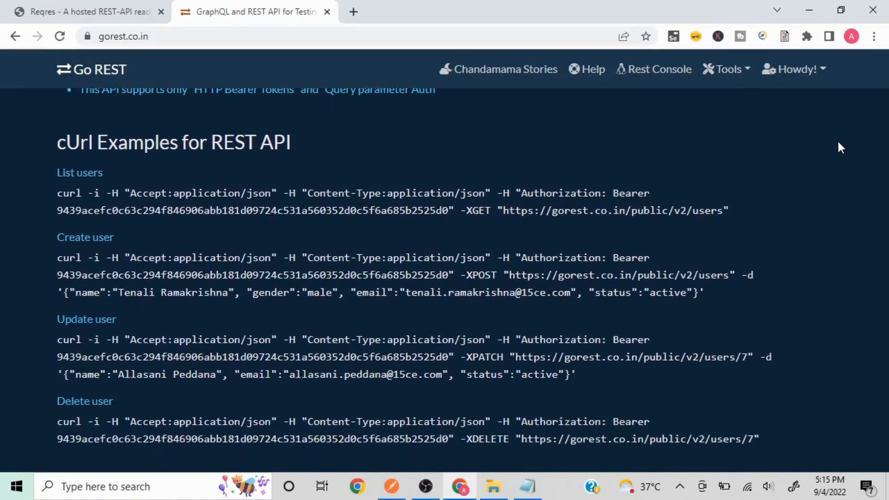
scroll(840, 147, "up", 18)
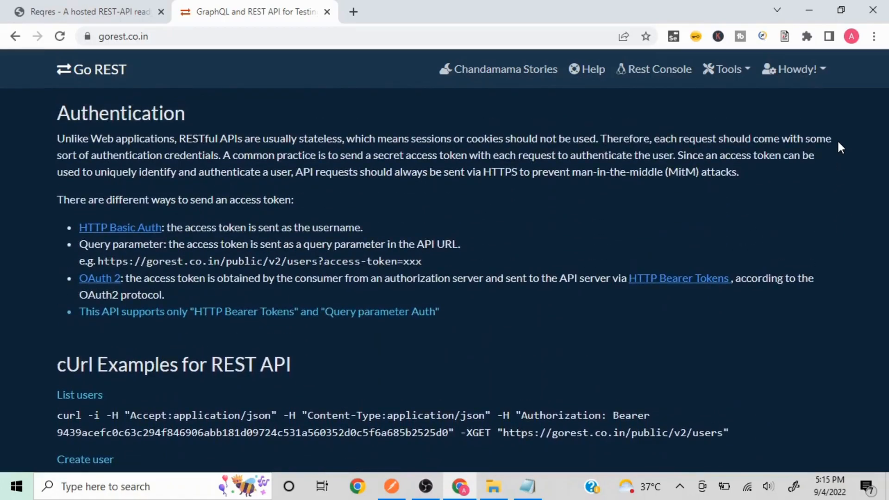
scroll(840, 147, "up", 10)
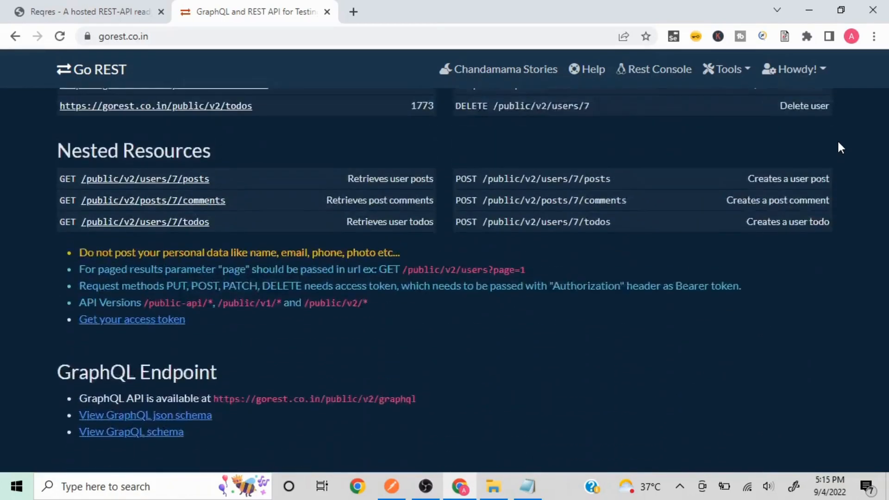
scroll(840, 147, "up", 2)
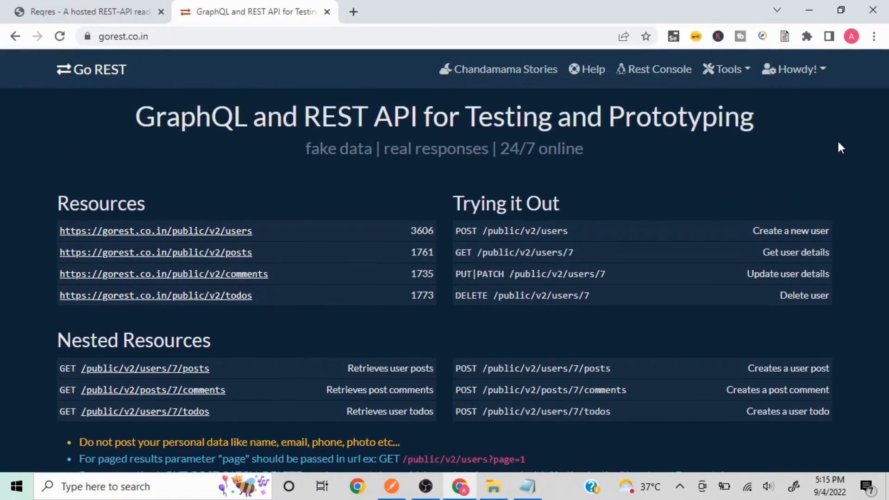
Add a new request to Collection TestTwo with the gorest users URL and a trailing slash.
left_click(401, 490)
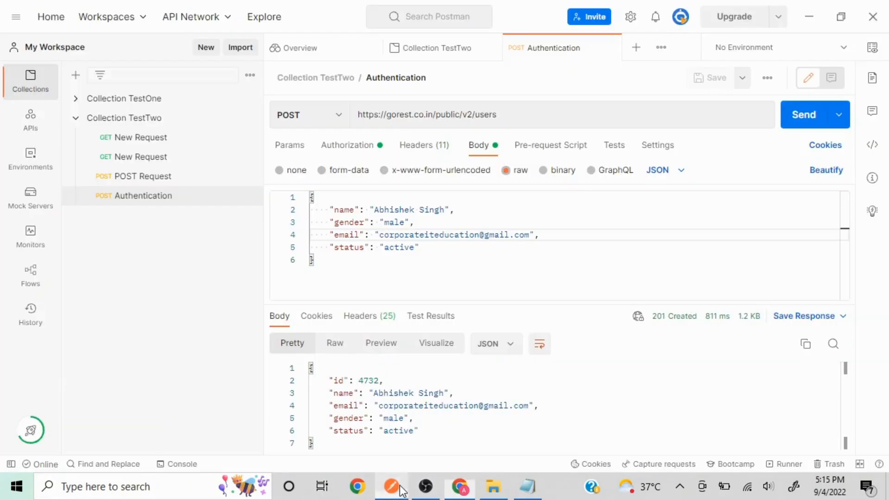
left_click(541, 114)
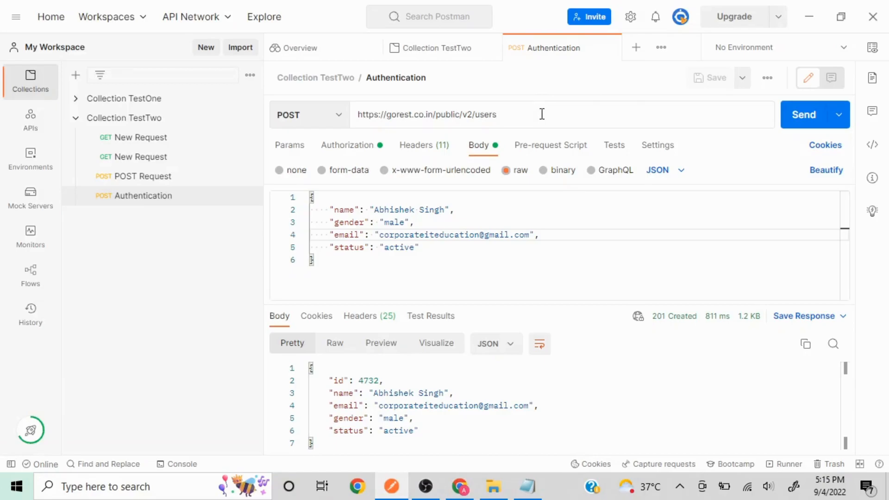
key("ctrl+a")
key("ctrl+c")
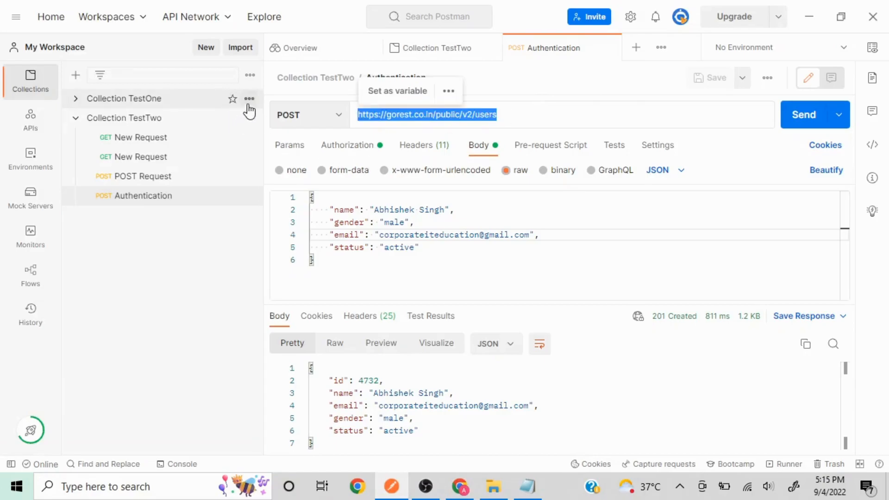
left_click(248, 120)
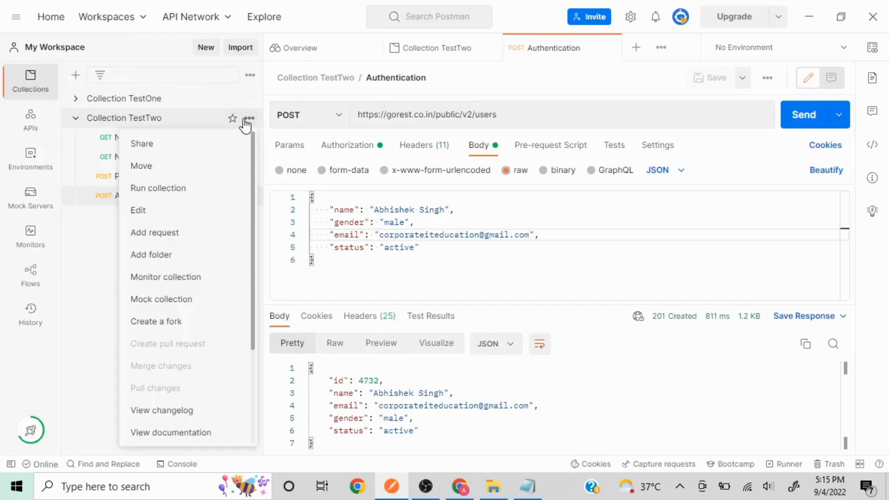
left_click(172, 233)
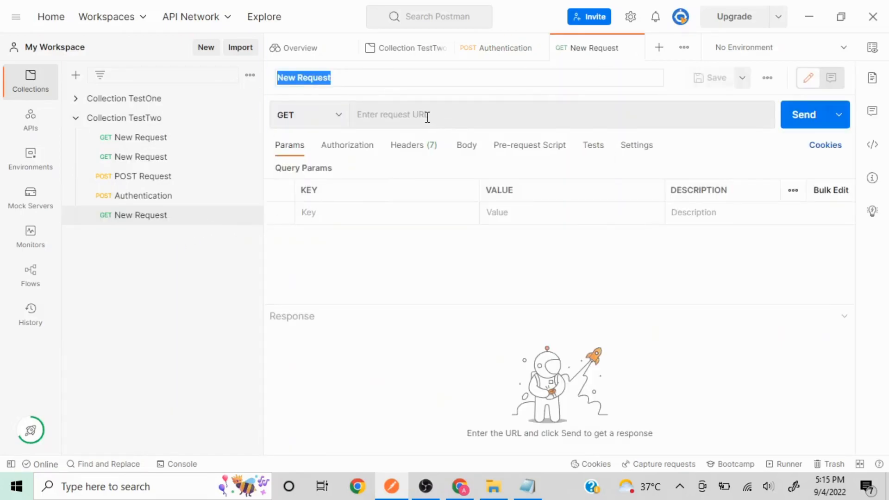
left_click(427, 117)
key("ctrl+v")
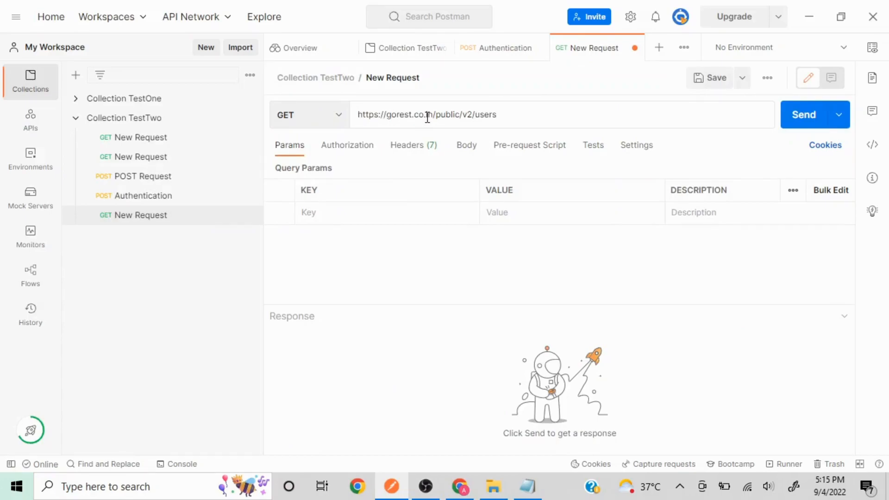
type("/")
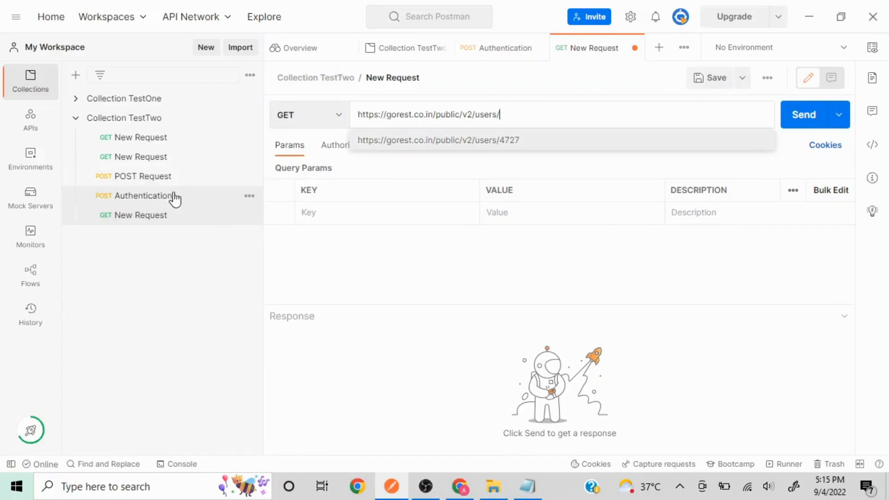
Append the new user's id 4732 to the GET request URL.
left_click(155, 199)
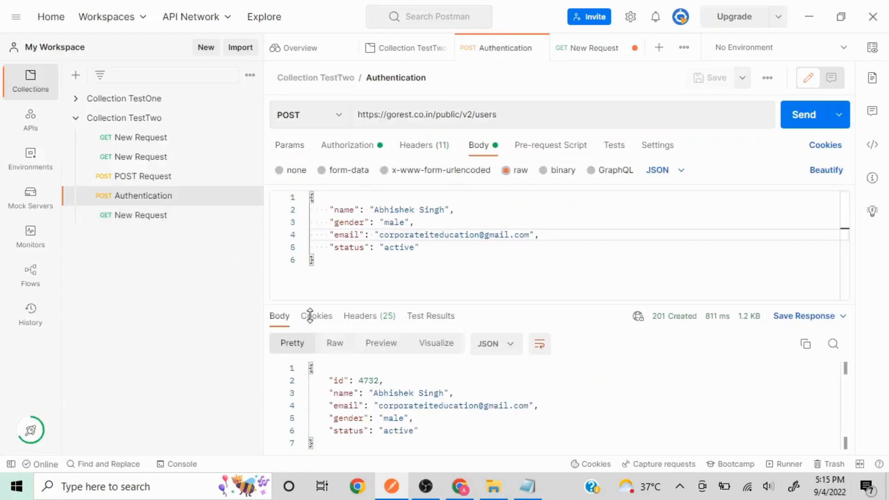
left_click(154, 215)
left_click(518, 115)
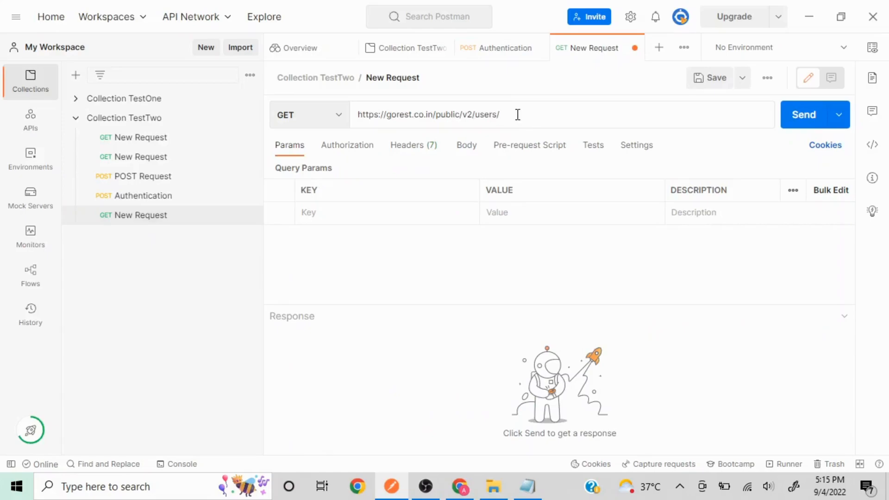
type("4732")
Send the GET for user 4732, then switch its authorization type to Bearer Token.
left_click(114, 377)
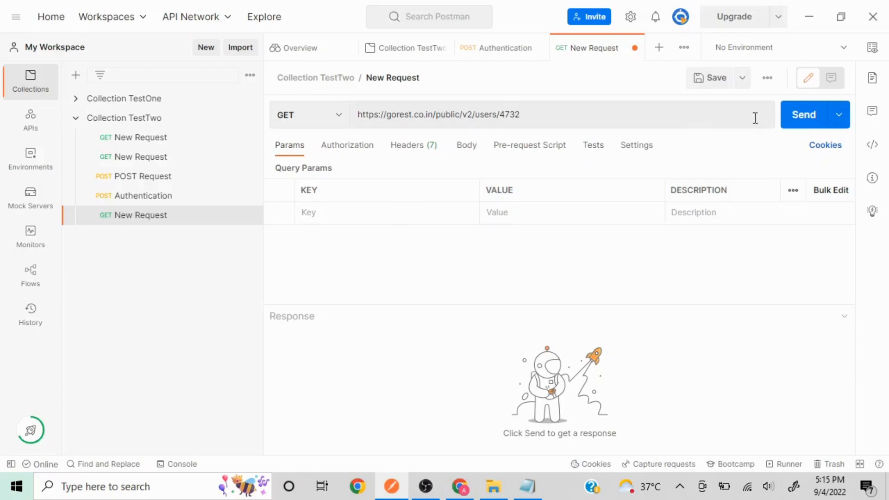
left_click(815, 126)
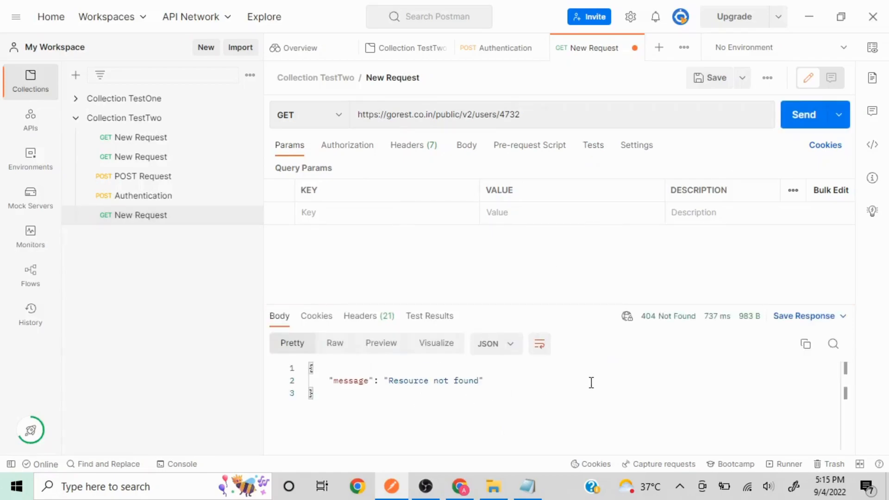
left_click(352, 149)
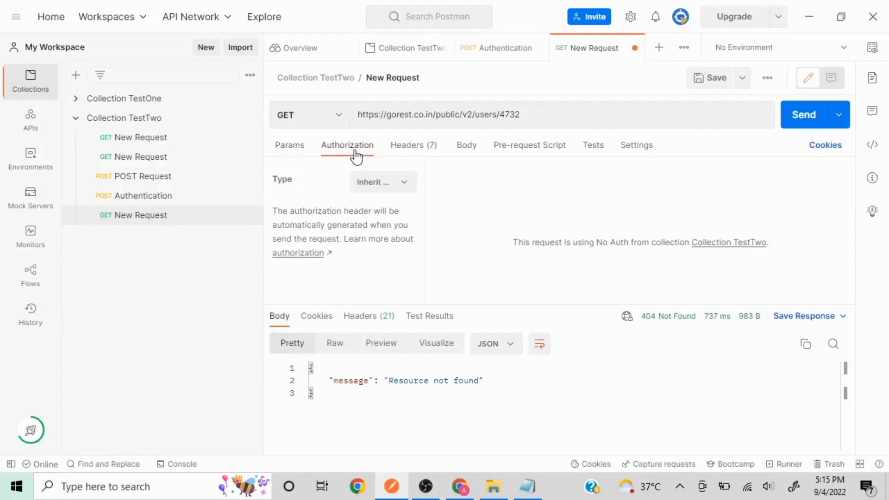
left_click(407, 193)
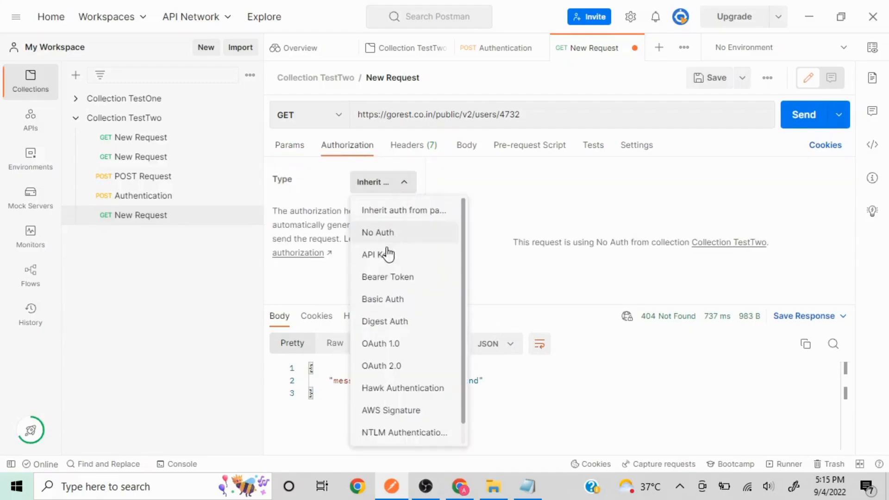
left_click(395, 276)
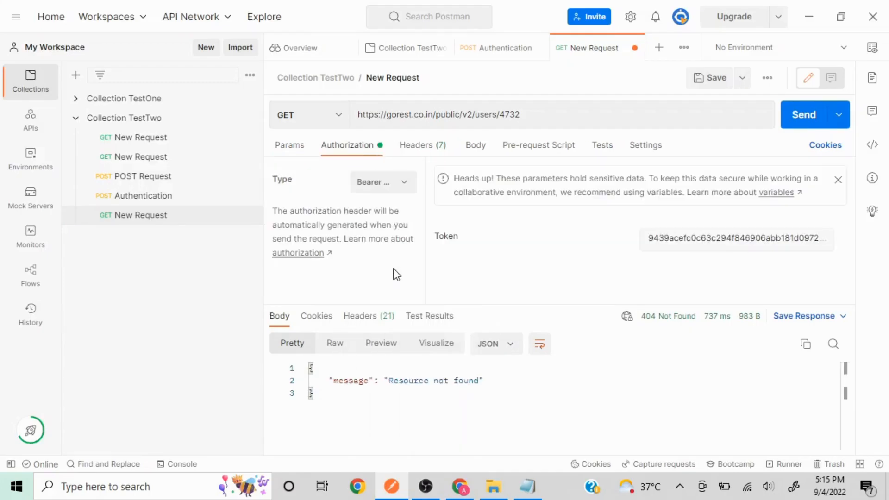
Copy the POST request's bearer token into the GET request's token field.
left_click(145, 197)
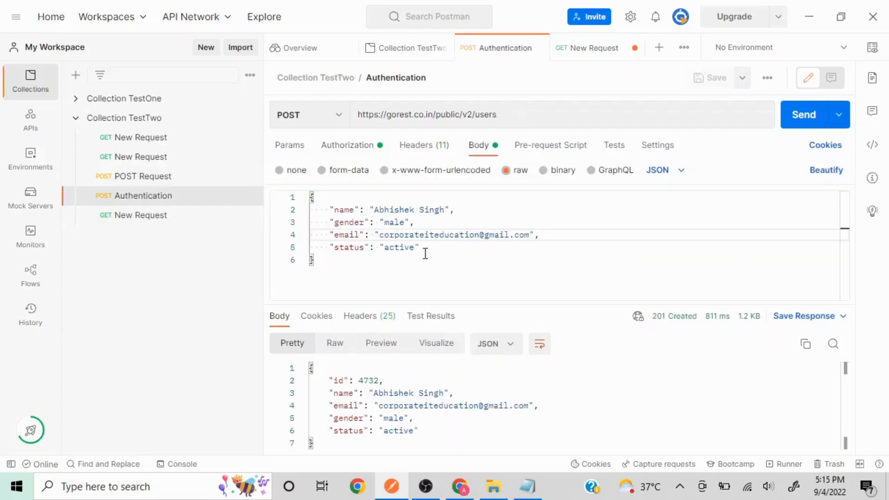
left_click(341, 147)
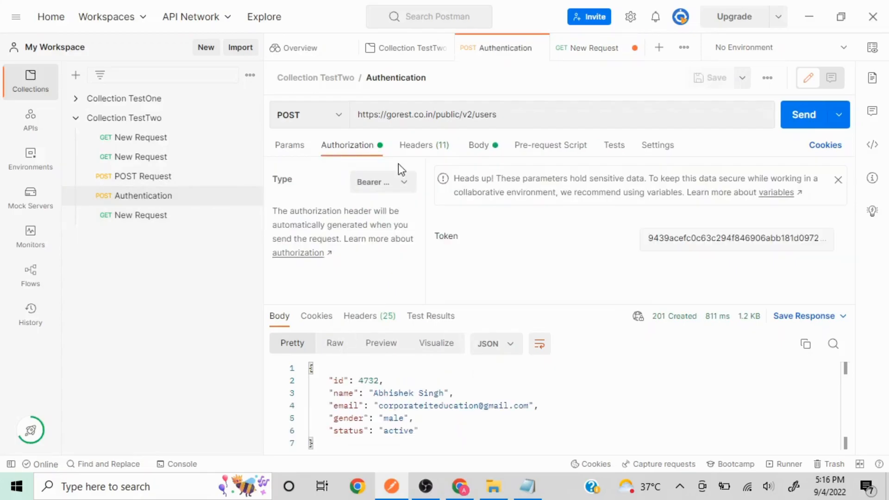
left_click(691, 237)
double_click(691, 236)
key("ctrl+c")
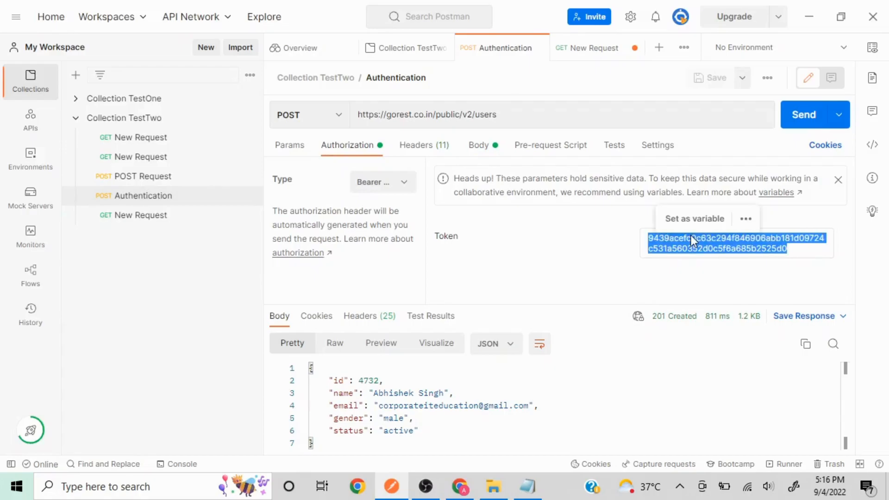
left_click(157, 221)
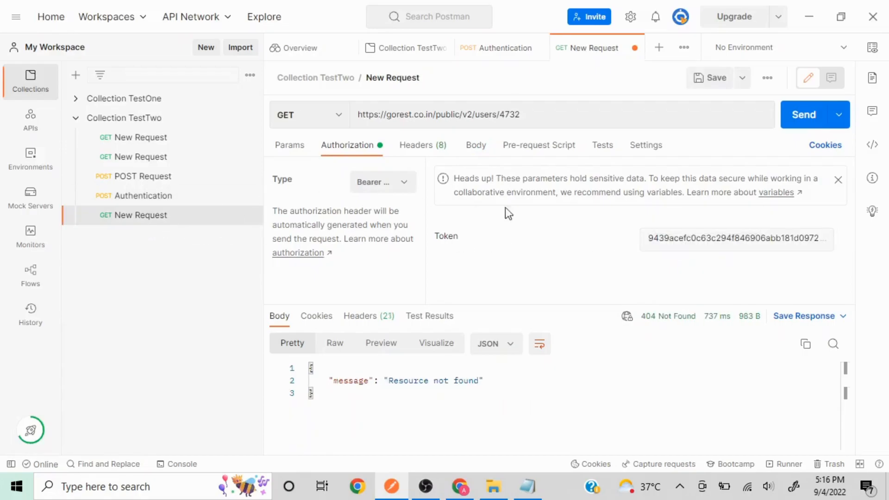
left_click(728, 241)
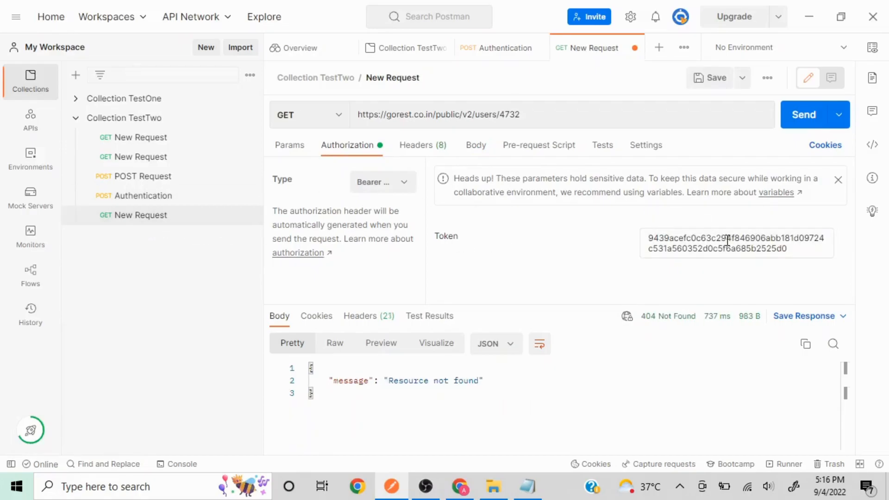
double_click(727, 241)
key("ctrl+v")
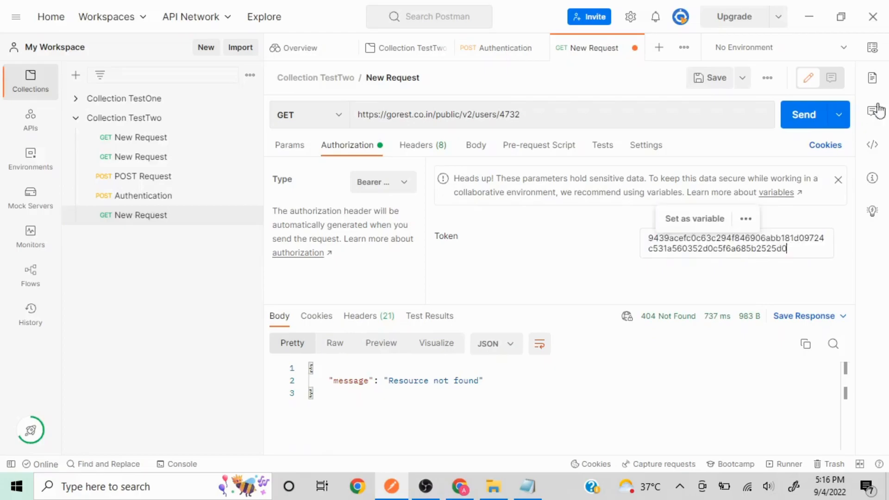
Save and resend the GET request, now returning 200 OK for user 4732.
left_click(710, 79)
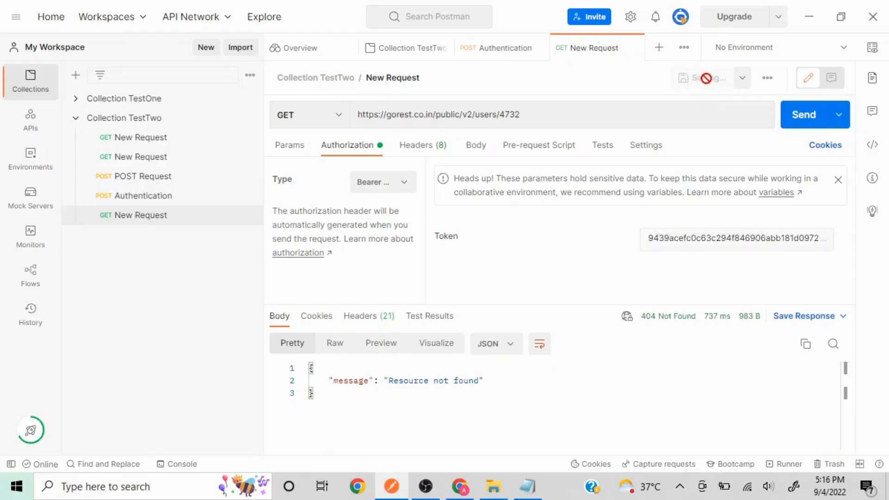
left_click(282, 149)
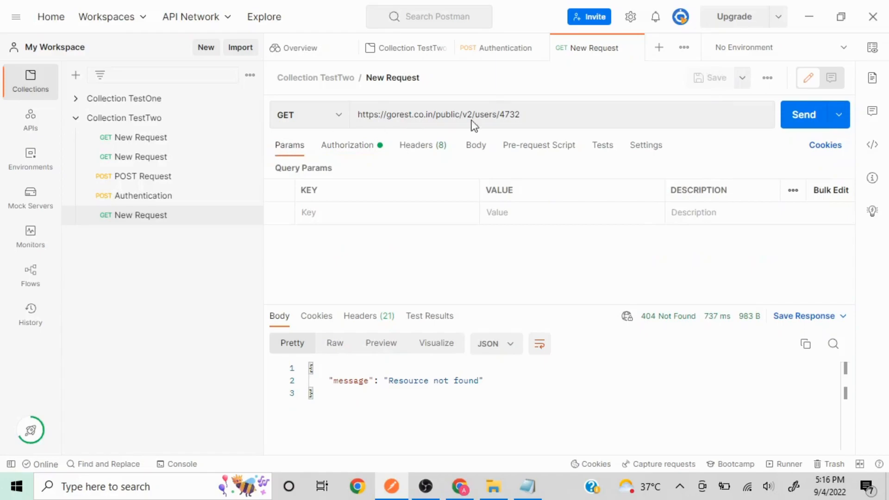
left_click(804, 114)
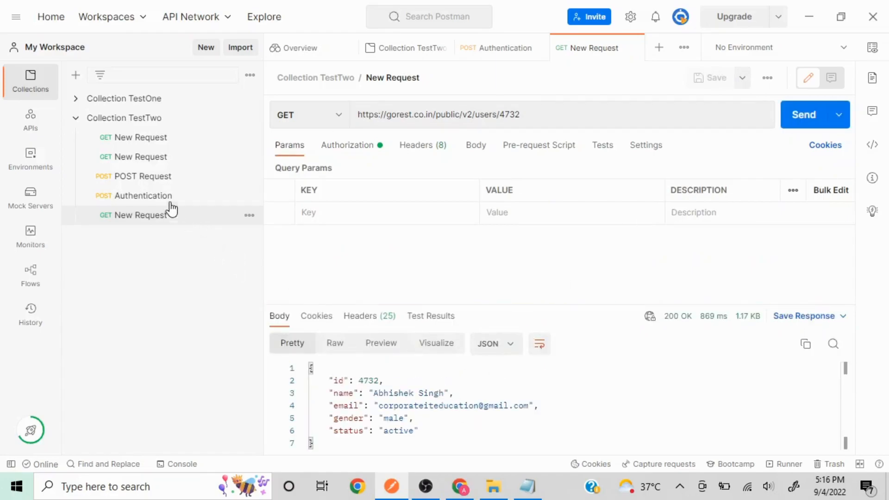
left_click(157, 197)
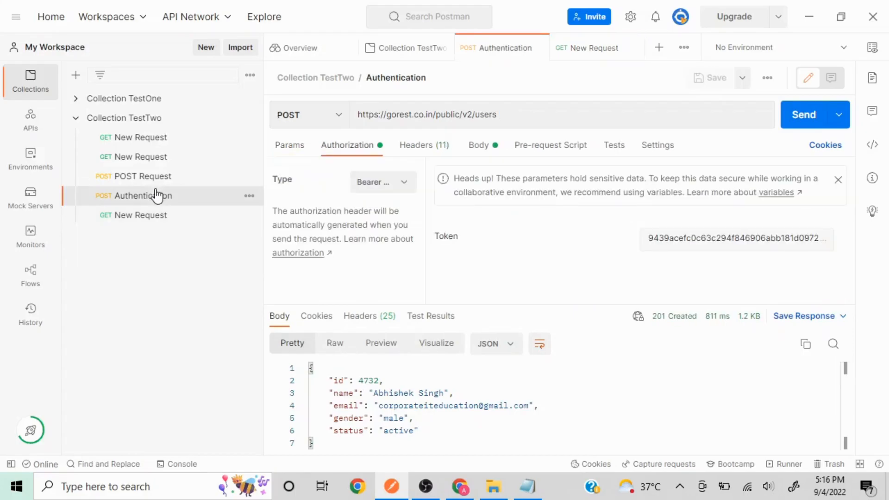
left_click(153, 222)
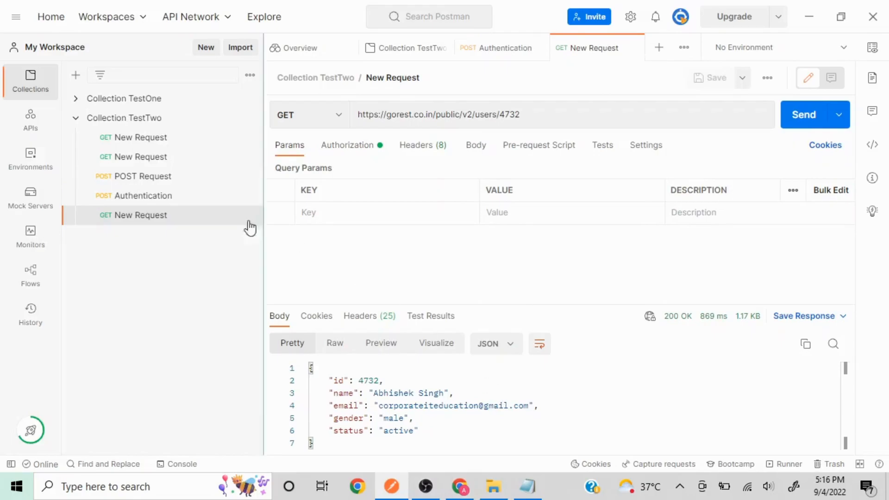
left_click(165, 198)
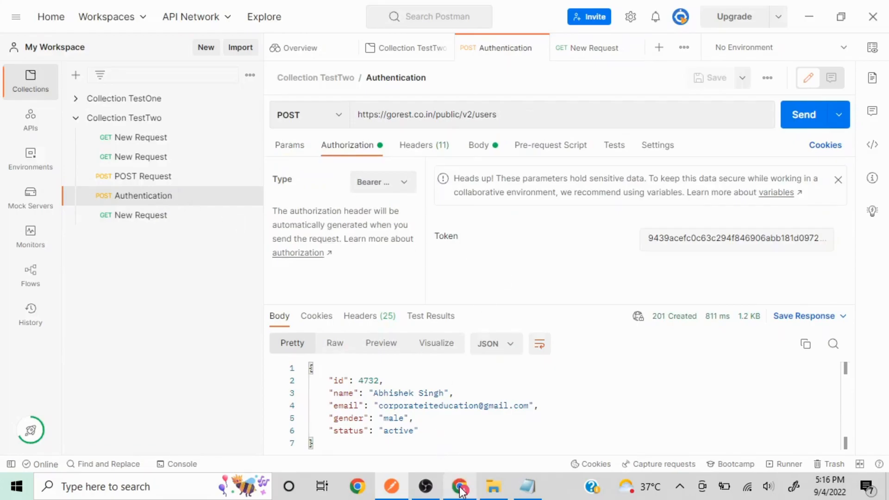
Look up the personal access token on the Go REST access tokens page in Chrome.
mouse_move(462, 492)
left_click(448, 440)
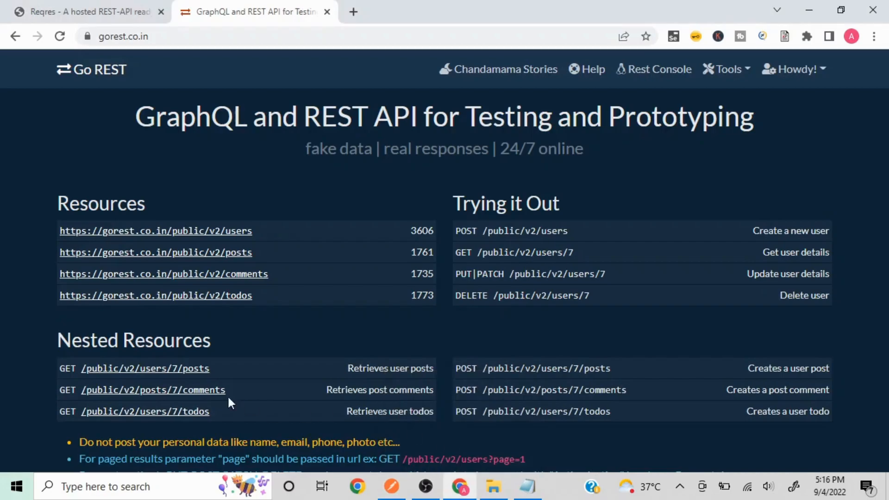
scroll(5, 323, "down", 5)
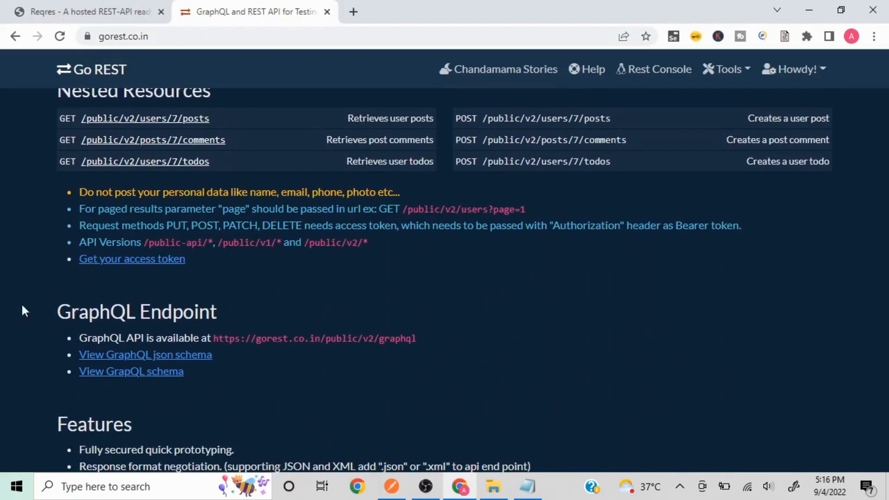
left_click(154, 260)
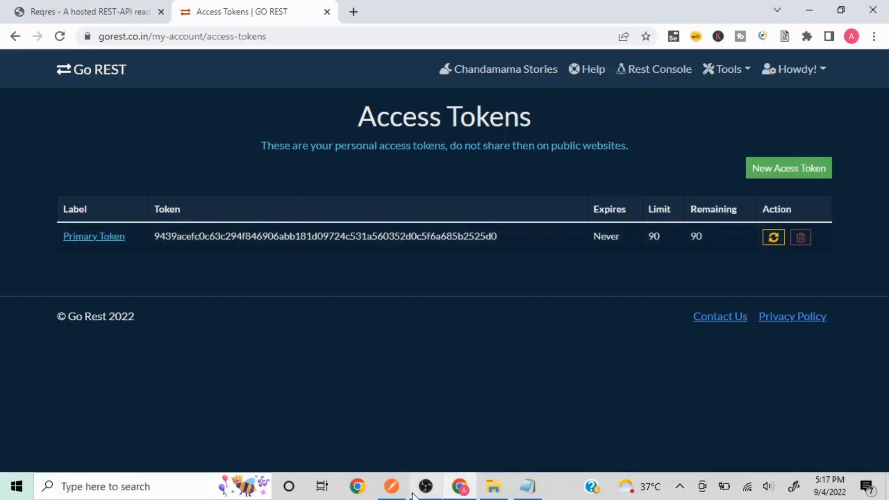
left_click(391, 486)
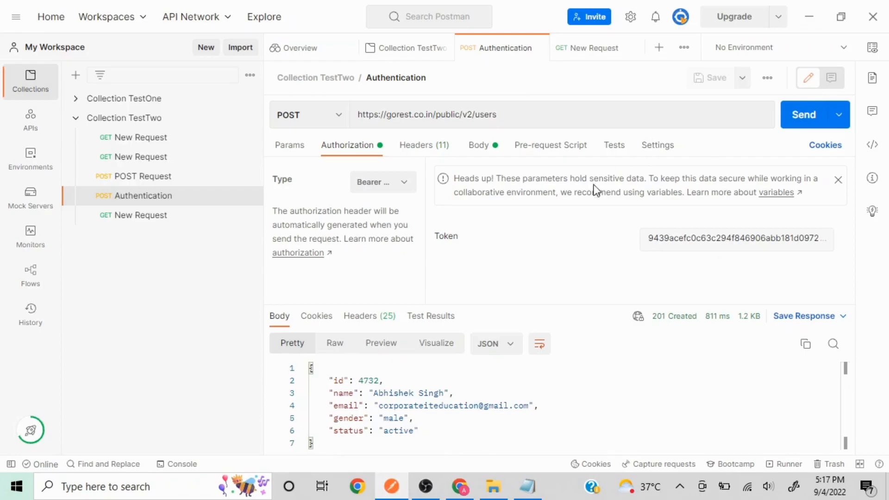
Store the bearer token as a Collection TestTwo variable named Token, used as {{Token}}.
double_click(688, 237)
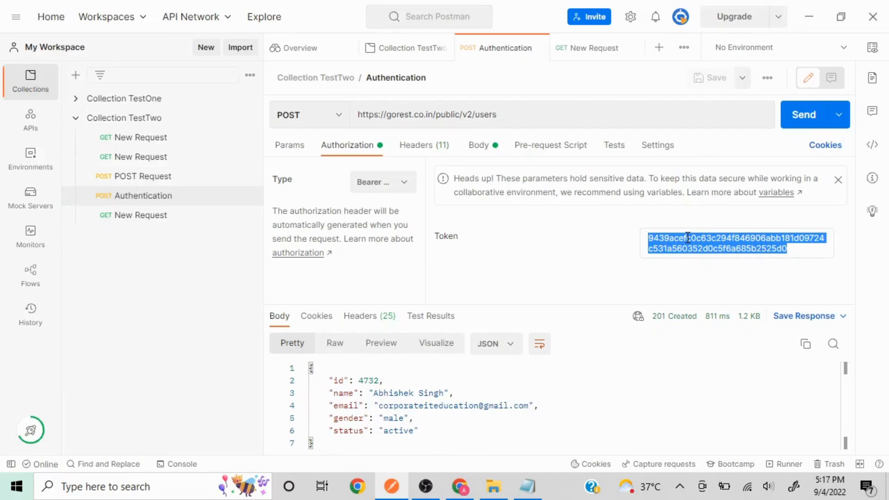
left_click(688, 238)
double_click(688, 237)
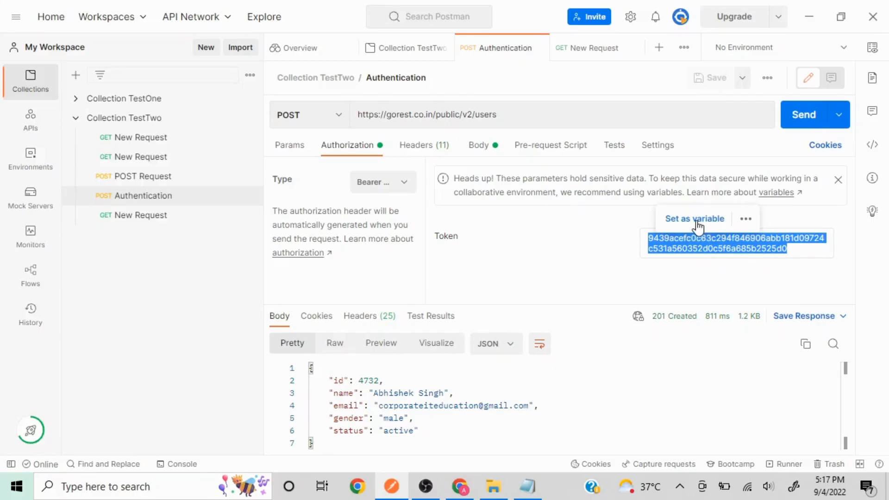
left_click(698, 226)
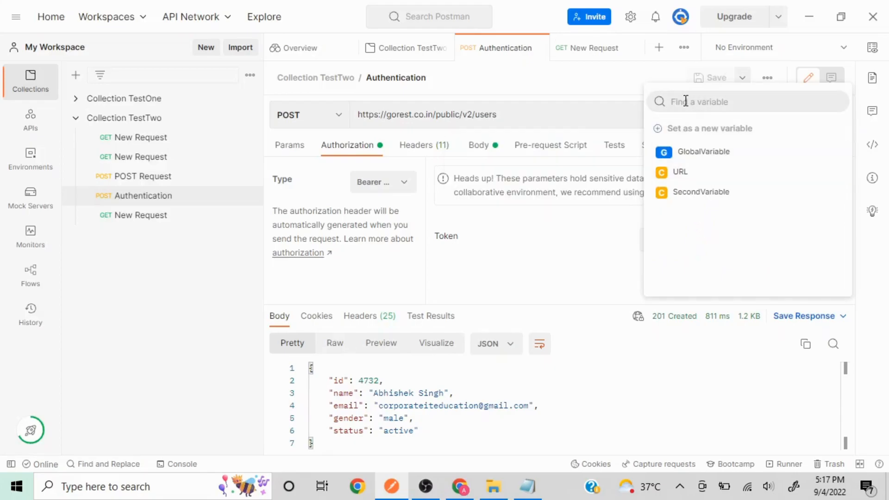
left_click(698, 134)
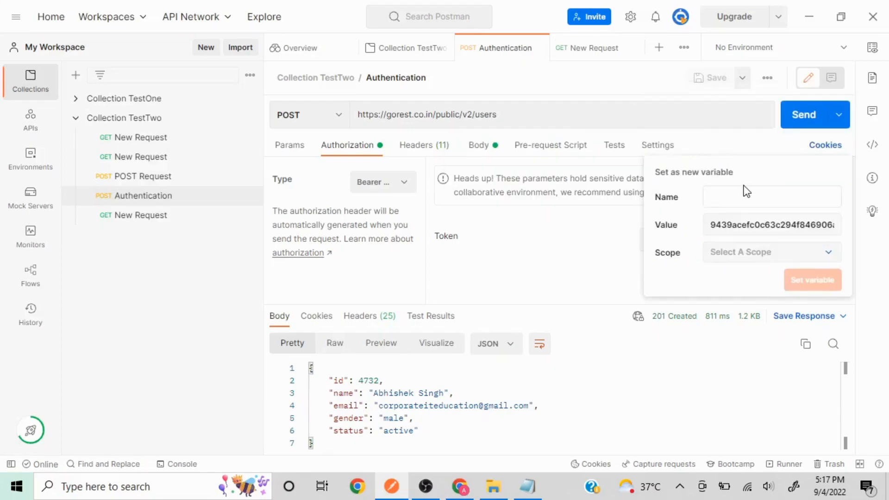
type("Token")
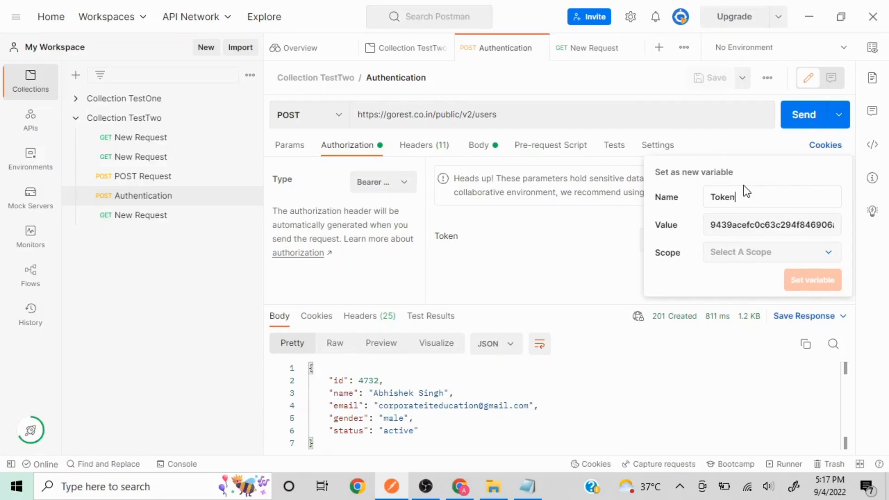
left_click(828, 258)
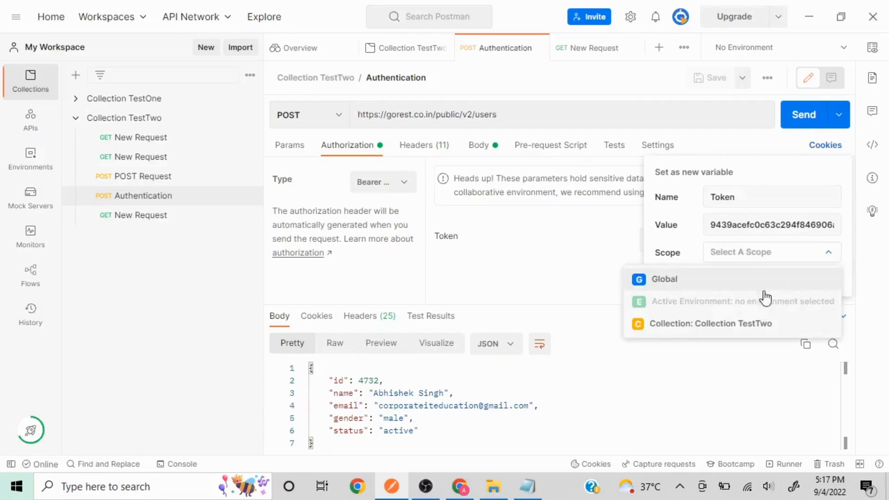
left_click(709, 332)
left_click(817, 283)
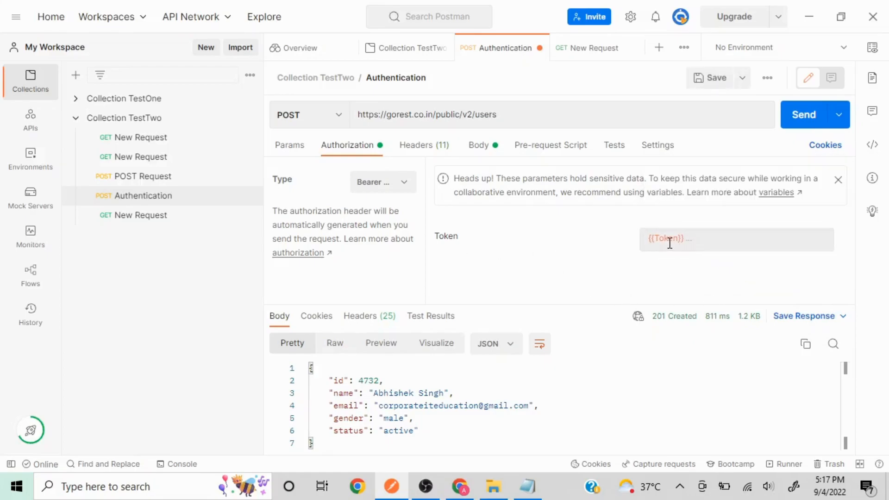
left_click(171, 121)
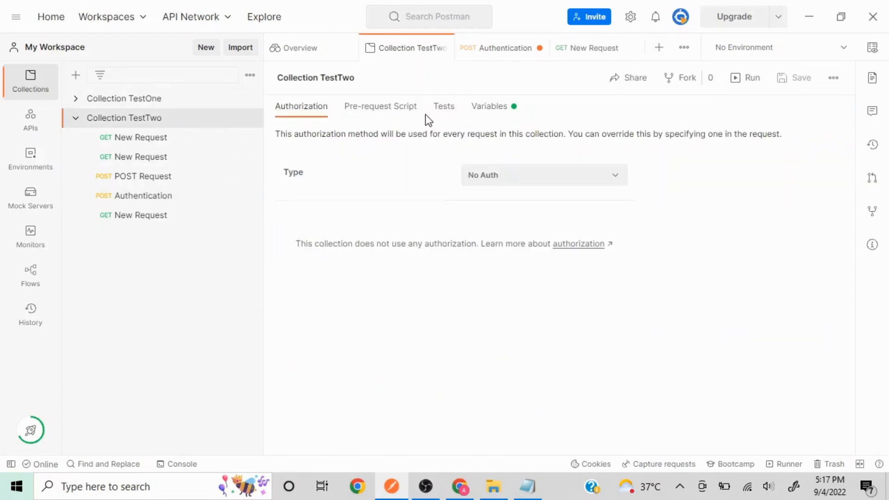
Change the Token variable's initial value to 'Encrypted-Token' in the collection's Variables.
left_click(479, 109)
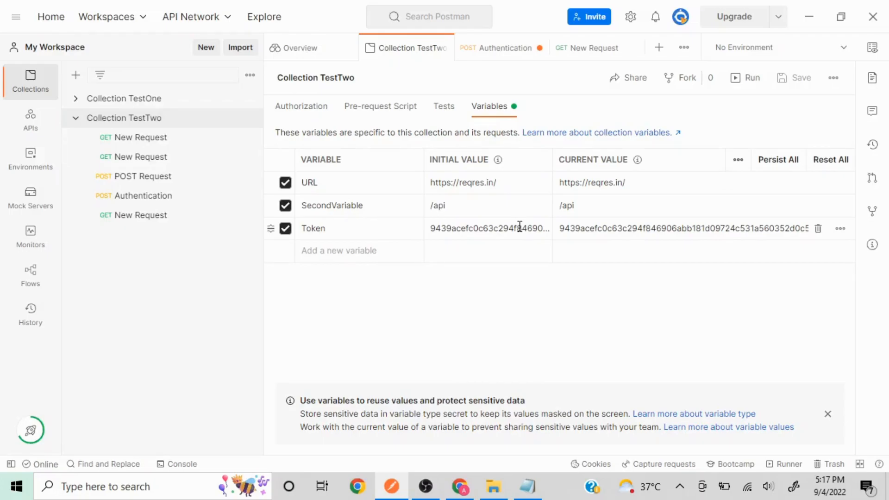
left_click(473, 233)
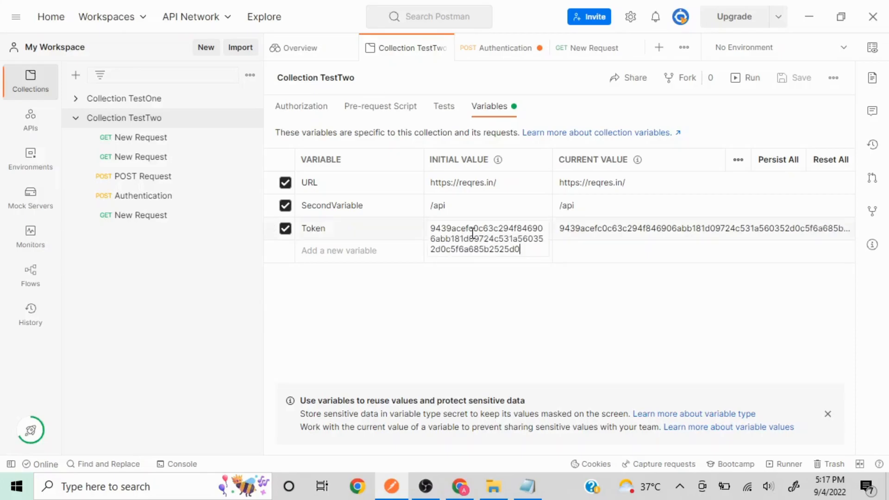
double_click(472, 233)
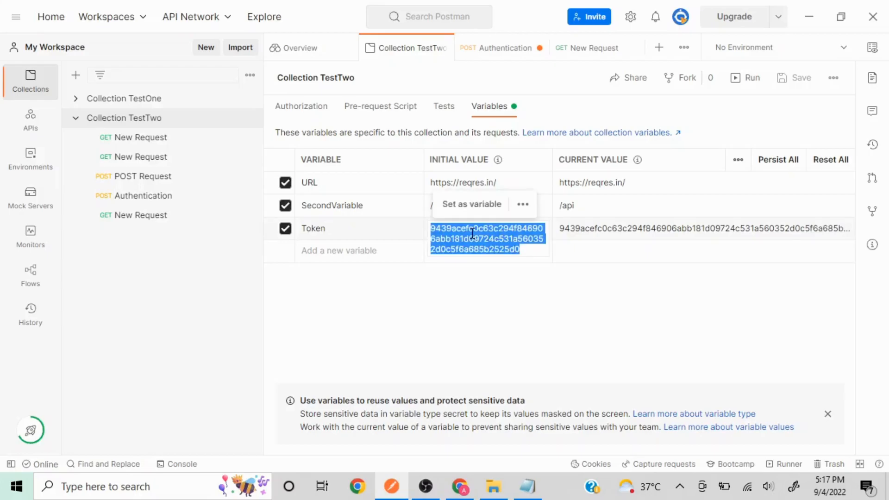
key("BackSpace")
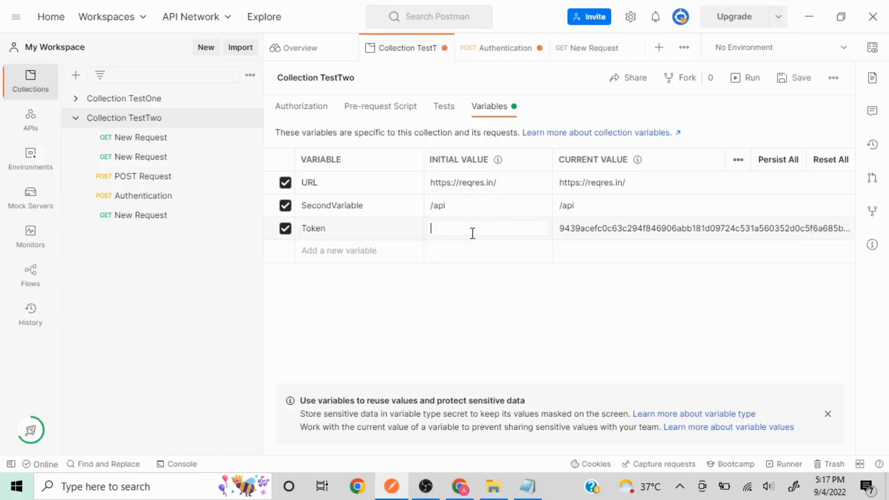
type("Encrypted-Token")
left_click(445, 355)
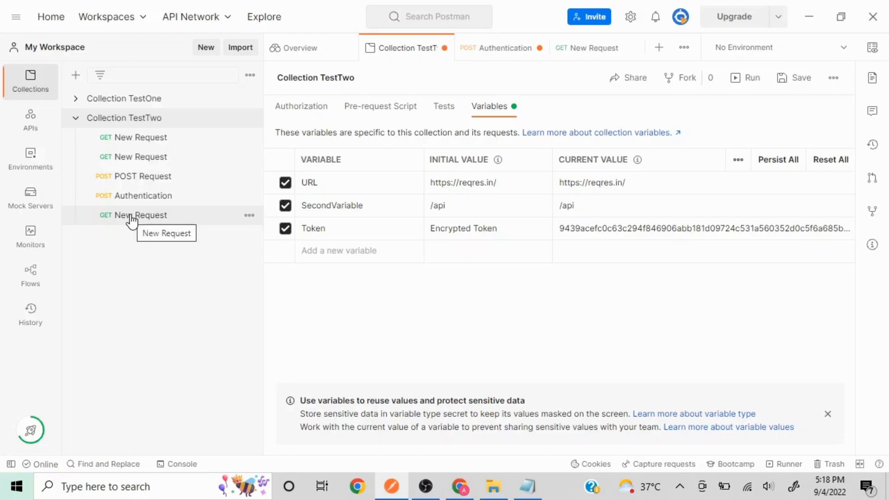
Send the Authentication request again with a new test e-mail in the body, getting 201 Created, id 4735.
left_click(133, 198)
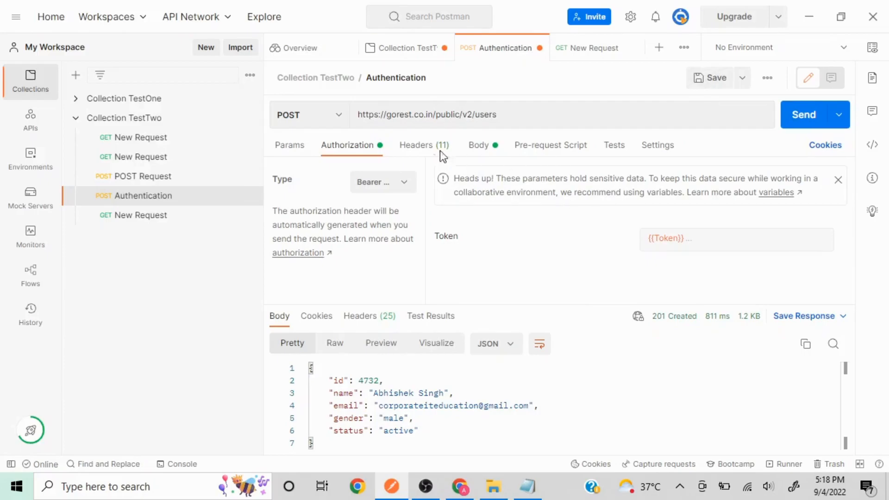
left_click(804, 115)
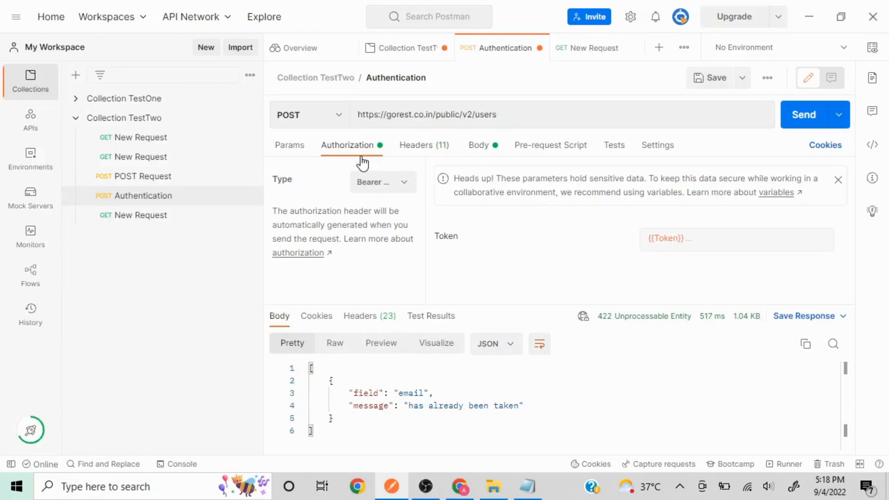
left_click(480, 149)
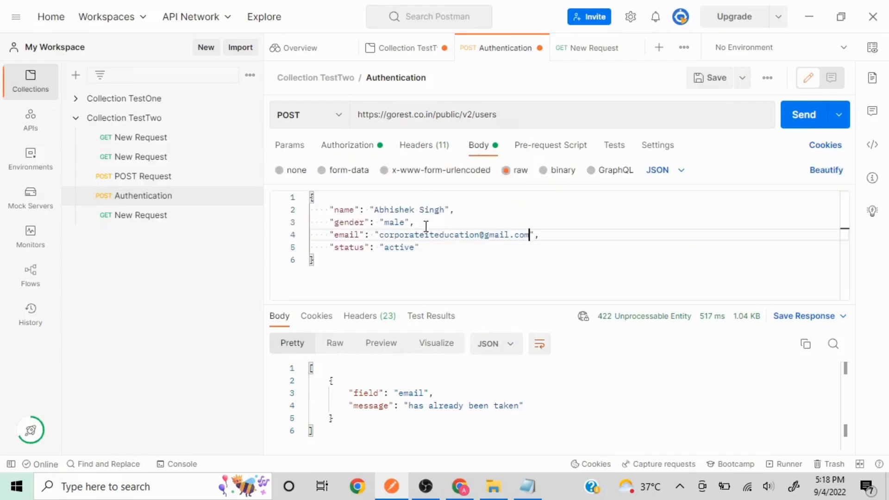
key("BackSpace")
key("BackSpace")
key("BackSpace")
key("BackSpace")
key("BackSpace")
key("BackSpace")
key("BackSpace")
key("BackSpace")
key("BackSpace")
key("BackSpace")
key("BackSpace")
key("BackSpace")
key("BackSpace")
key("BackSpace")
key("BackSpace")
key("BackSpace")
key("BackSpace")
key("BackSpace")
key("BackSpace")
key("BackSpace")
key("BackSpace")
key("BackSpace")
key("BackSpace")
key("BackSpace")
key("BackSpace")
key("BackSpace")
key("BackSpace")
key("BackSpace")
key("BackSpace")
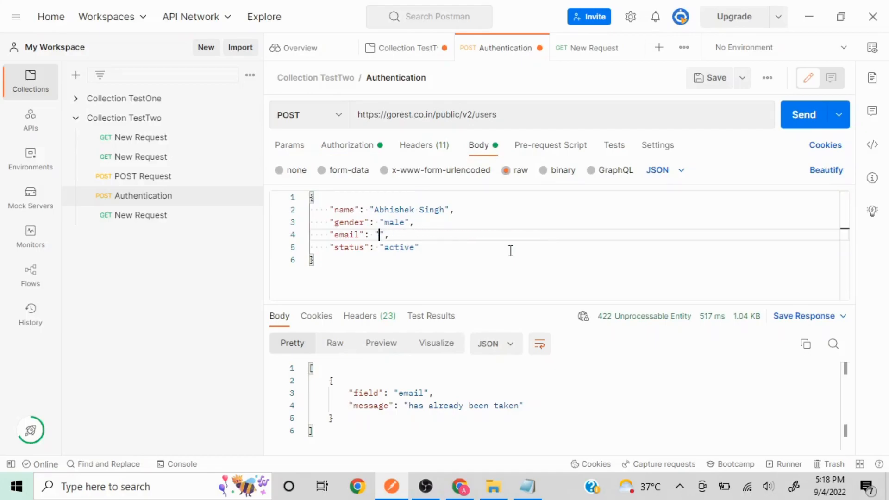
type("test@test.com")
left_click(805, 113)
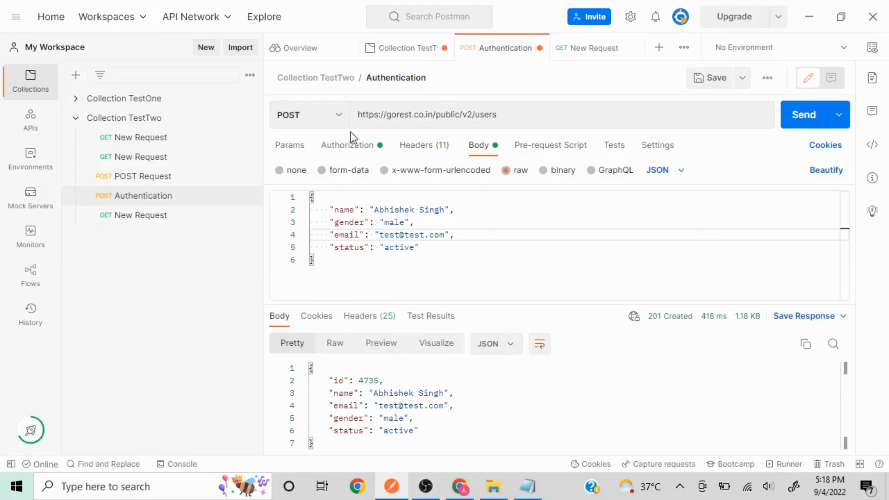
Verify the request uses Bearer {{Token}} authorization with No Environment selected.
left_click(292, 149)
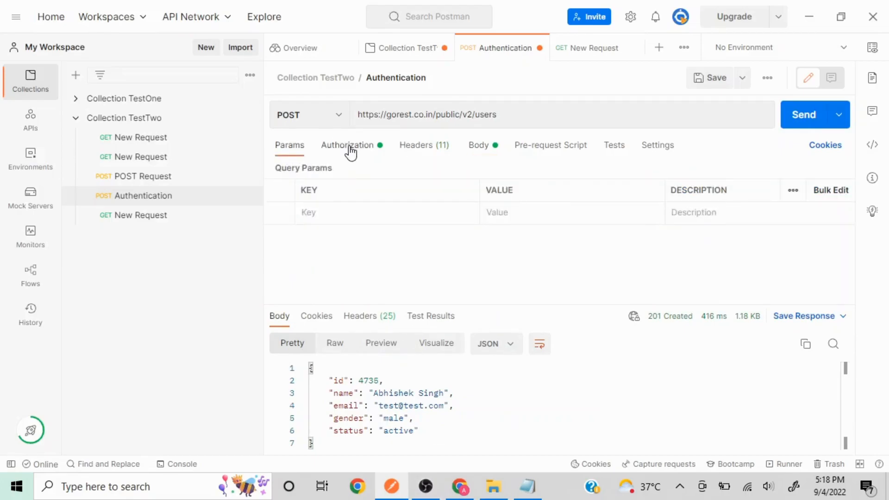
left_click(351, 151)
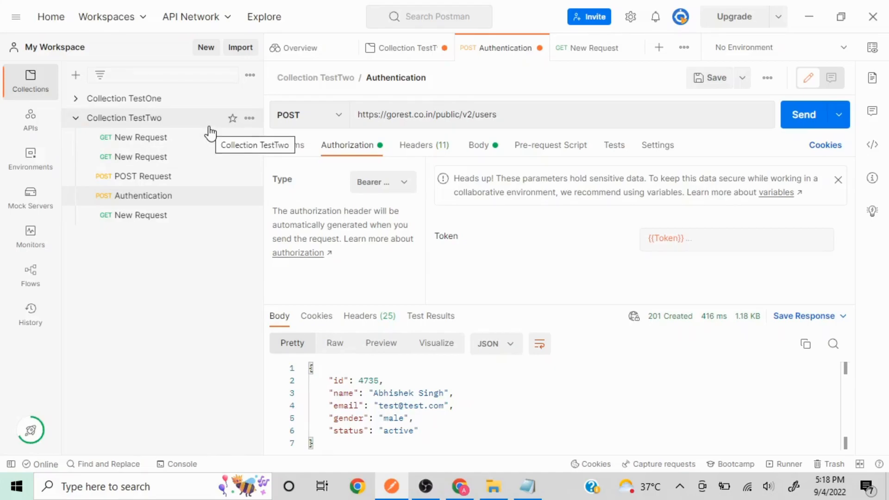
left_click(249, 119)
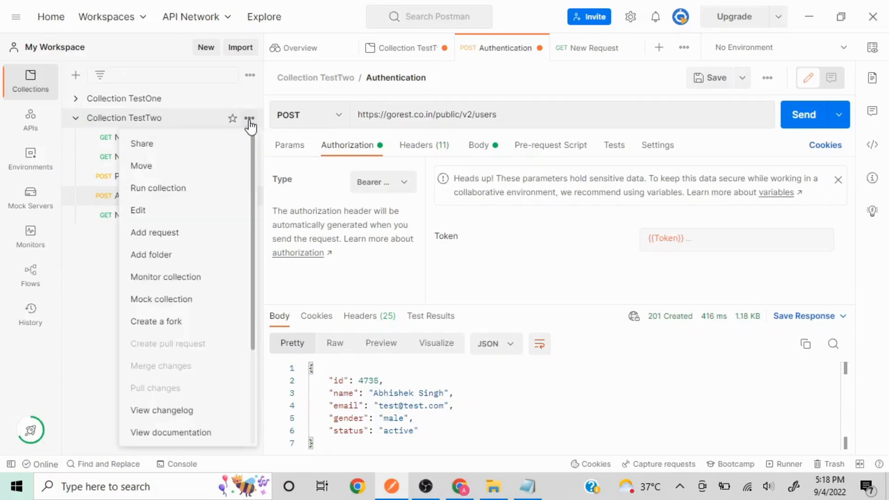
left_click(250, 121)
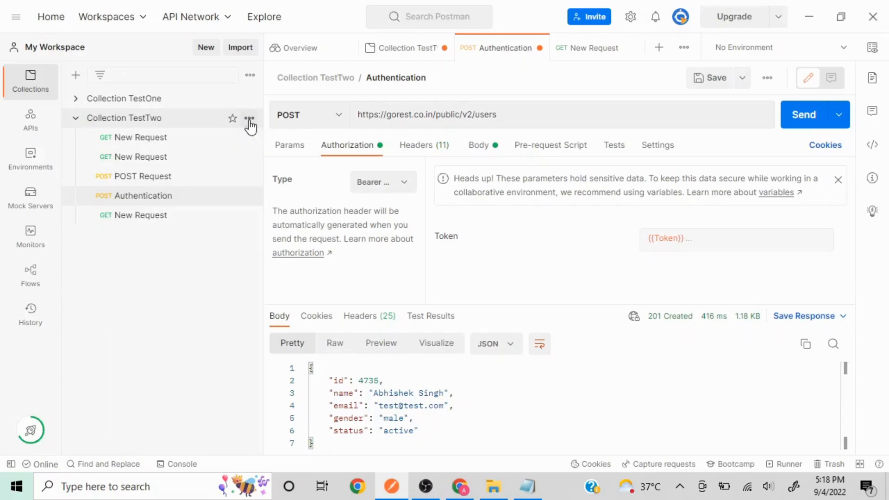
left_click(879, 59)
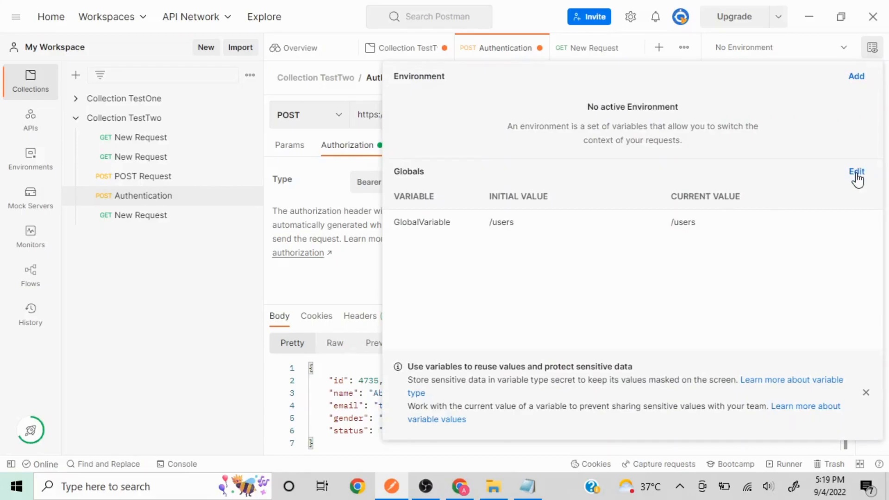
left_click(879, 51)
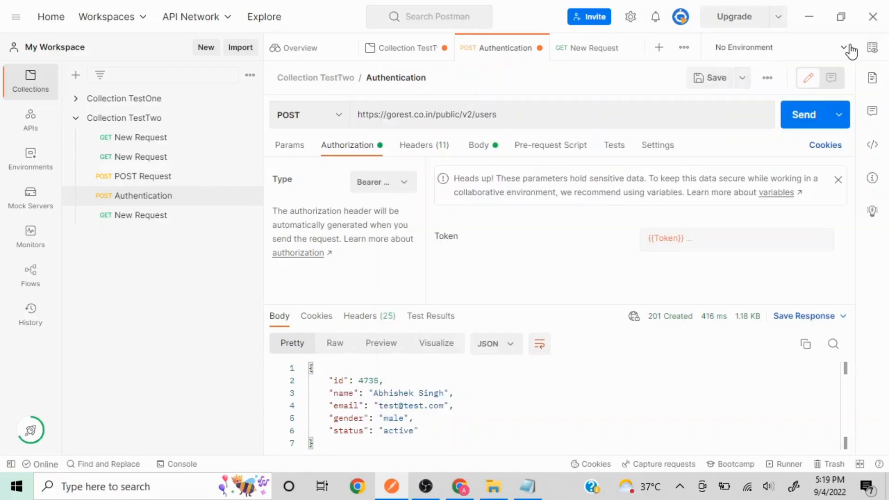
left_click(849, 50)
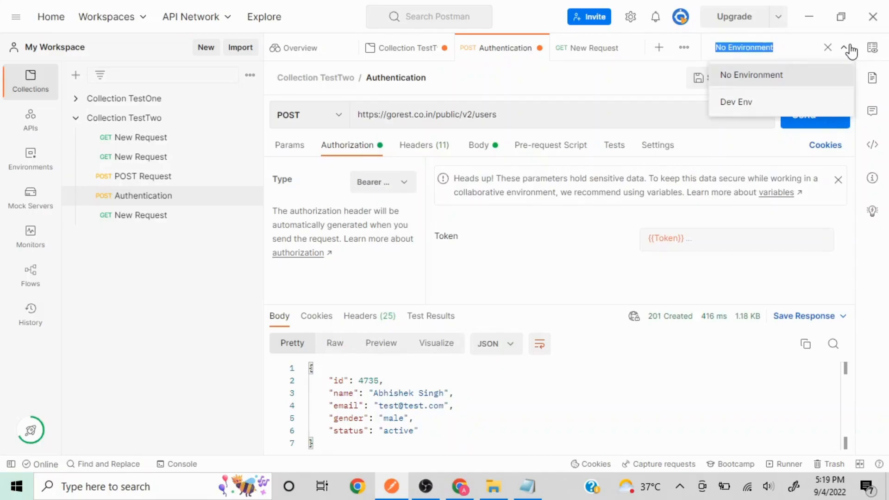
left_click(138, 321)
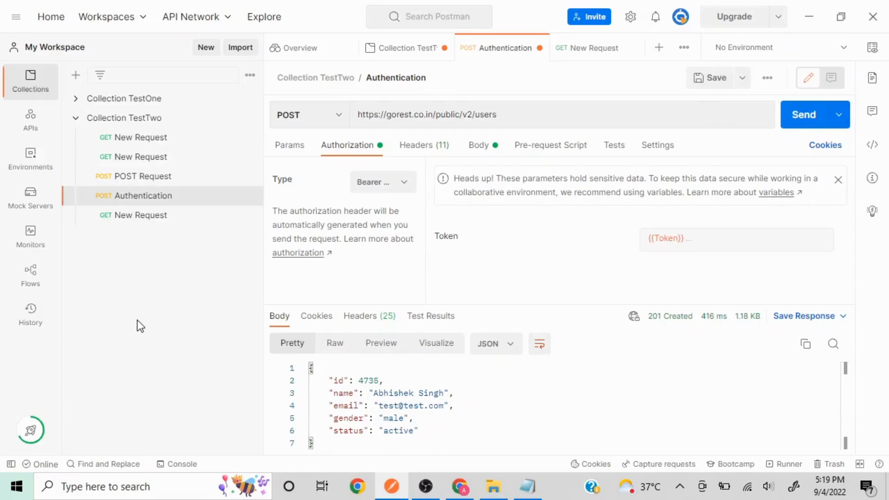
Review the request headers and JSON body, then minimize Postman to show the Go REST tokens page.
left_click(426, 154)
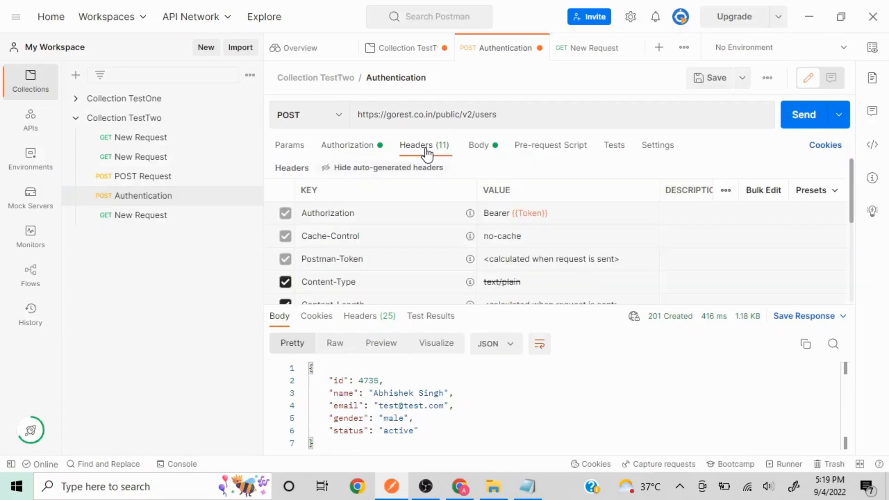
left_click(479, 149)
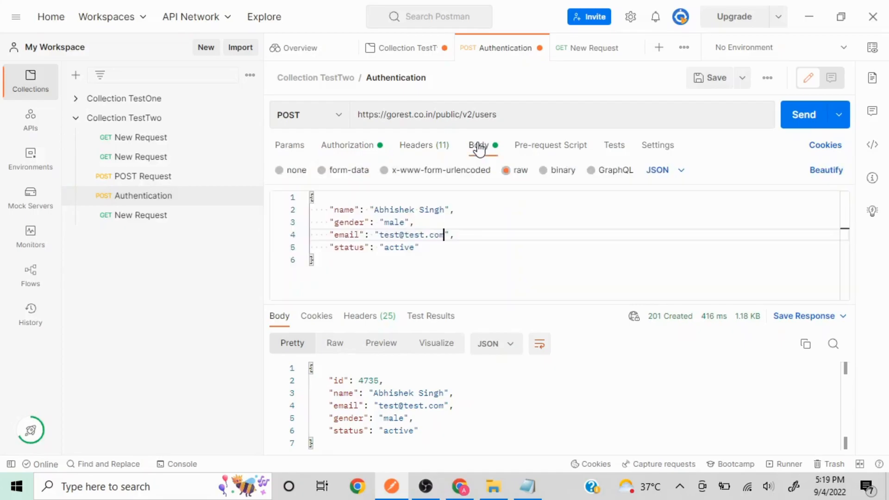
left_click(808, 15)
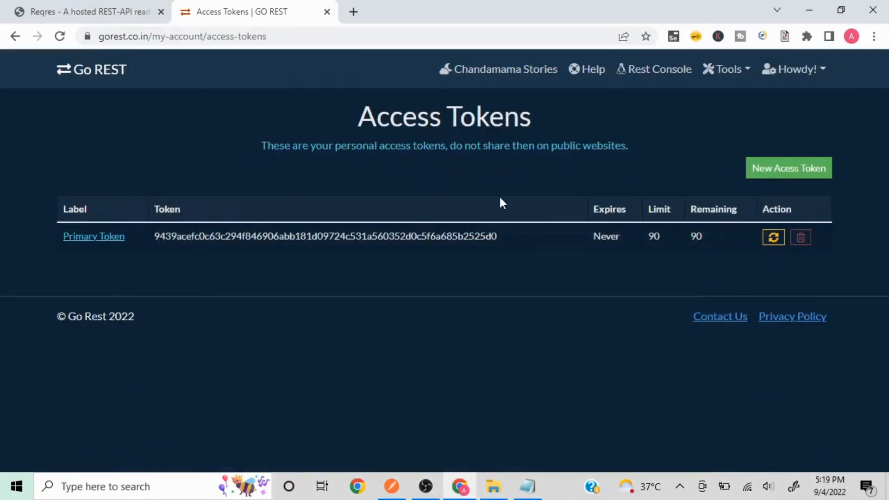
Minimize Chrome's Go REST tokens page and Notepad to reveal the desktop.
left_click(805, 10)
left_click(804, 10)
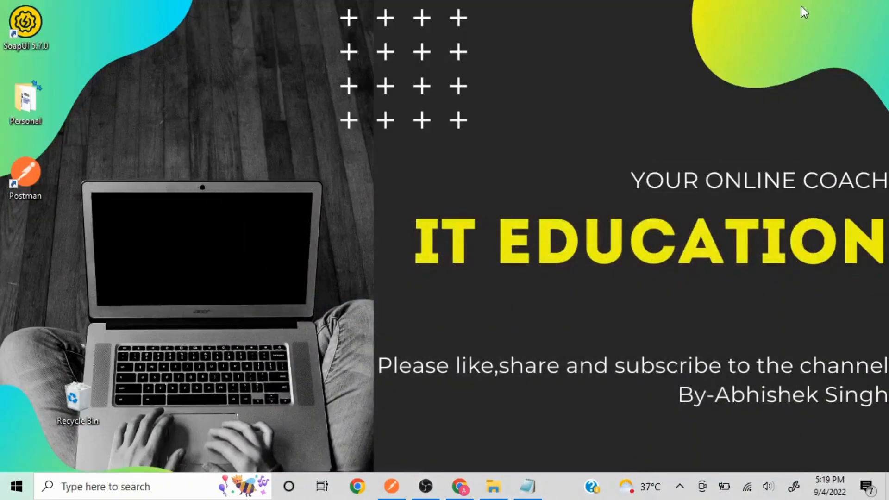